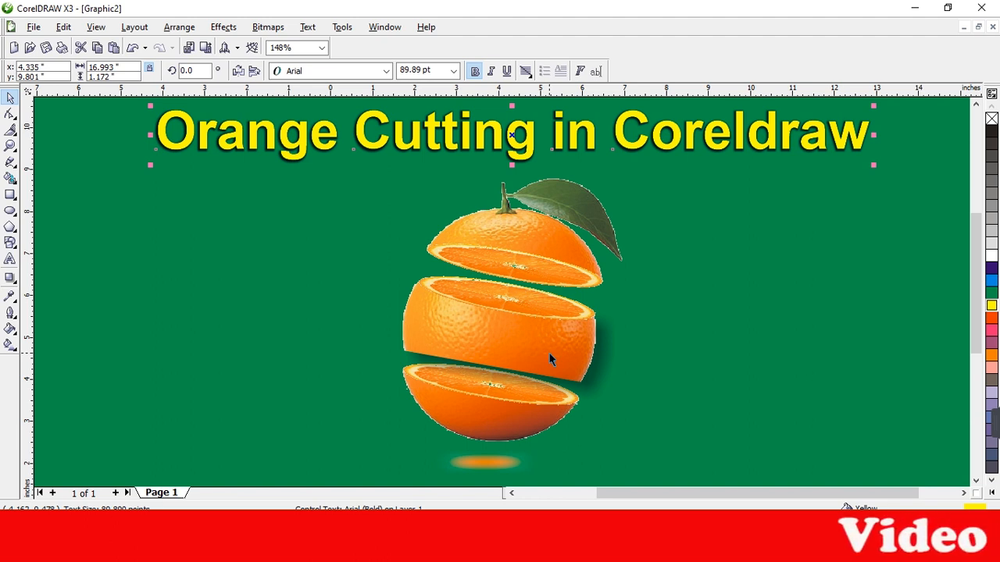
Create a new Letter-size document and set its page to landscape orientation.
{"action": "key", "text": "ctrl+n"}
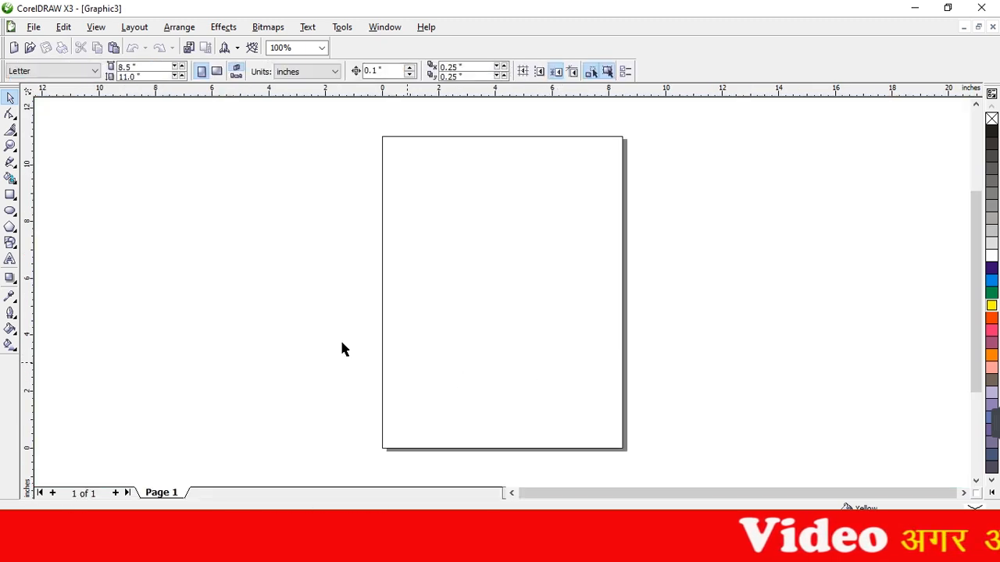
{"action": "left_click", "coordinate": [511, 493]}
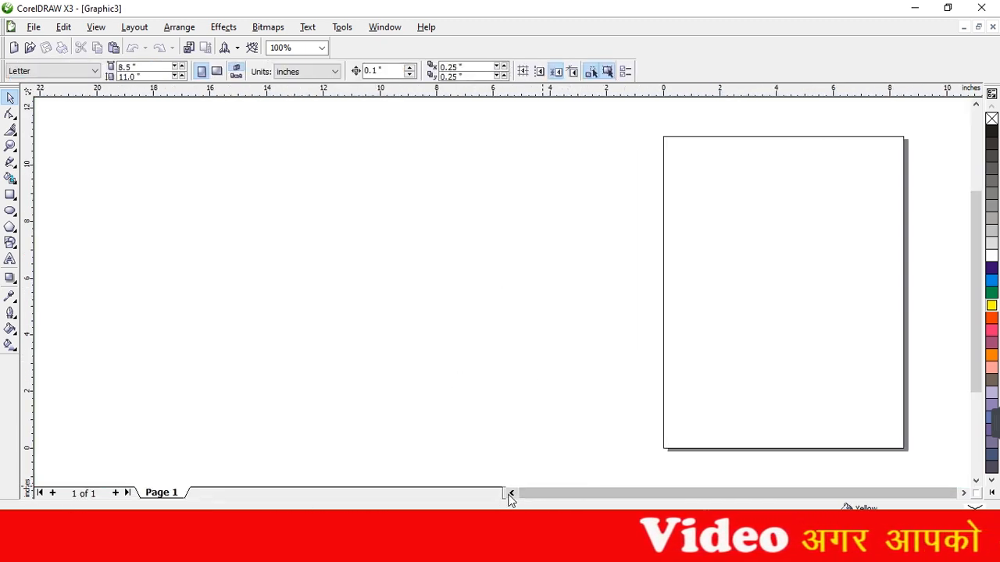
{"action": "left_click", "coordinate": [560, 548]}
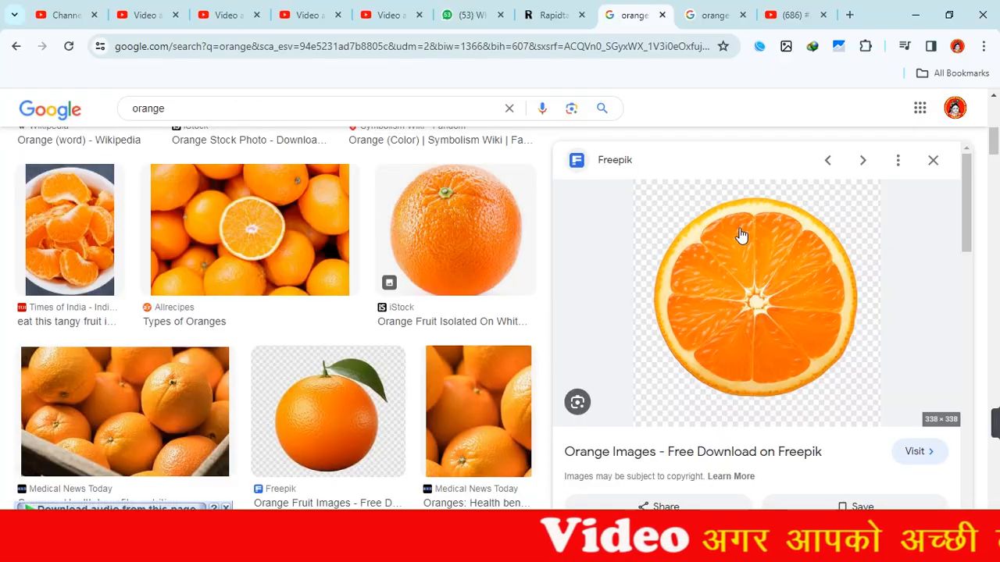
{"action": "left_click", "coordinate": [708, 22]}
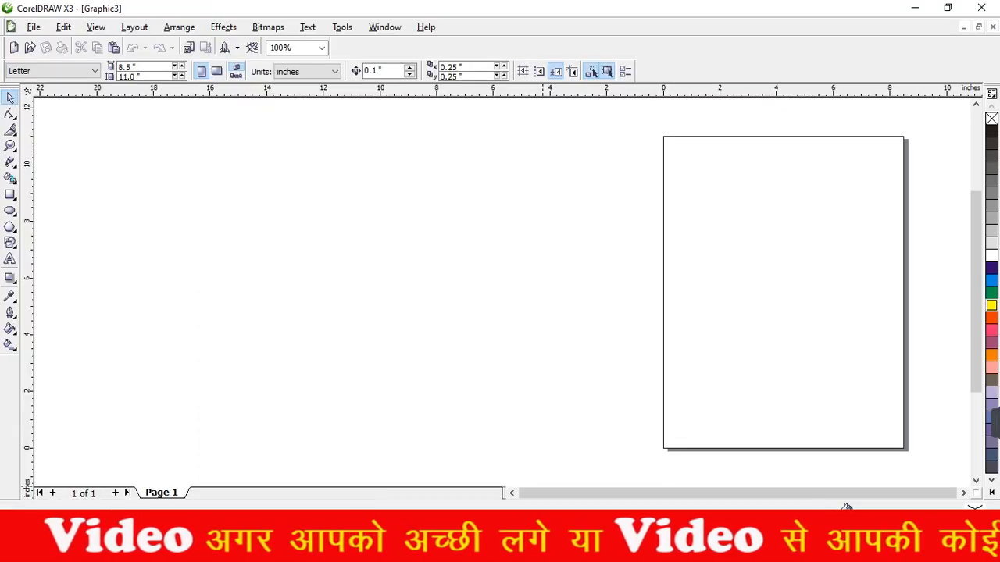
{"action": "left_click", "coordinate": [217, 71]}
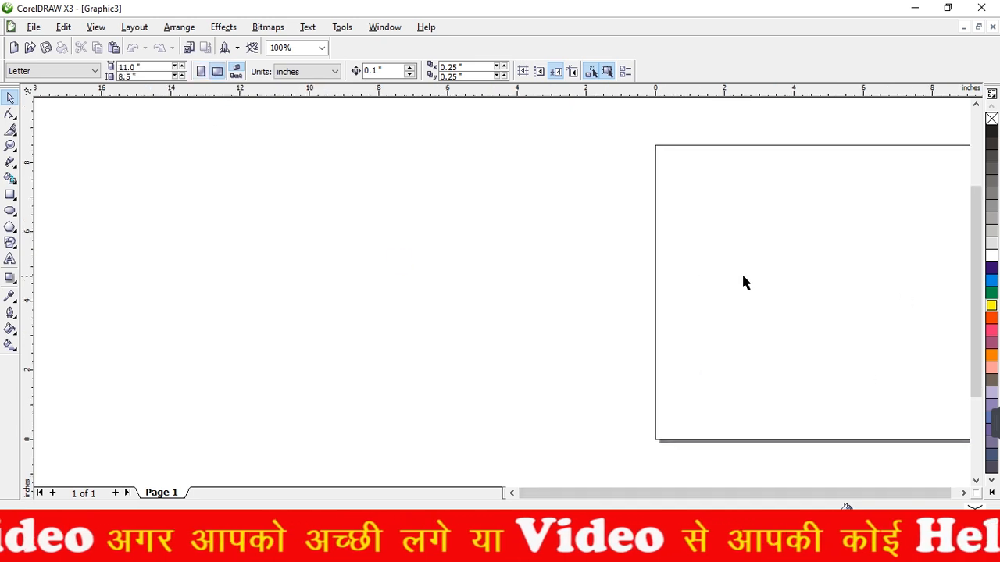
{"action": "left_click", "coordinate": [963, 492]}
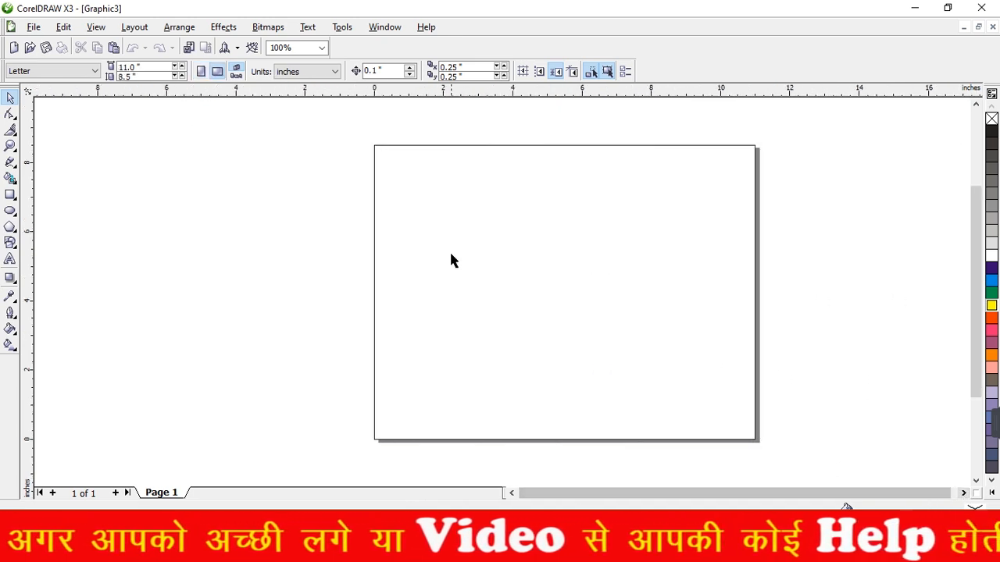
Import the orange slice and whole orange images from Downloads, placing them side by side, each about 5.25 inches wide.
{"action": "right_click", "coordinate": [132, 182]}
{"action": "left_click", "coordinate": [146, 228]}
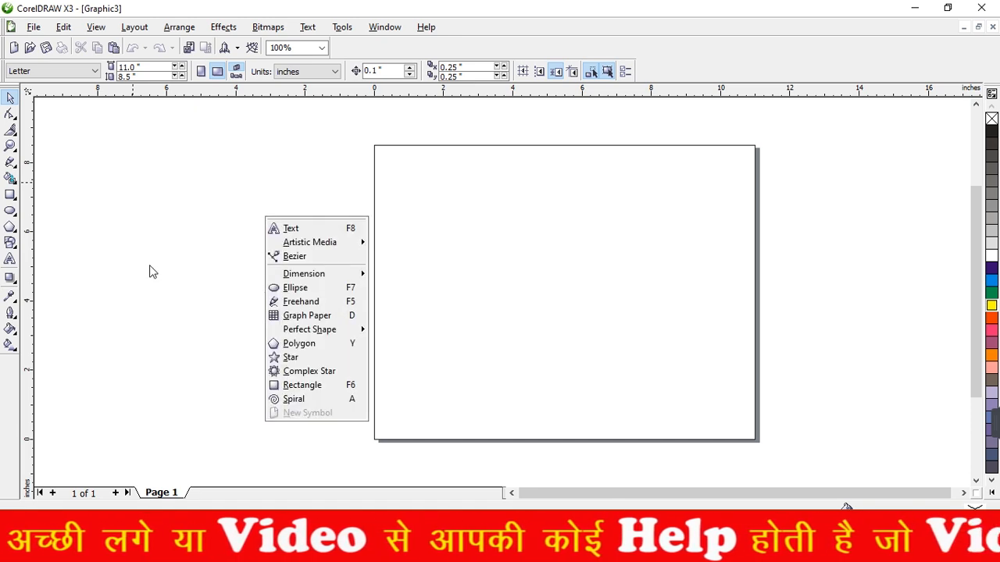
{"action": "key", "text": "ctrl+i"}
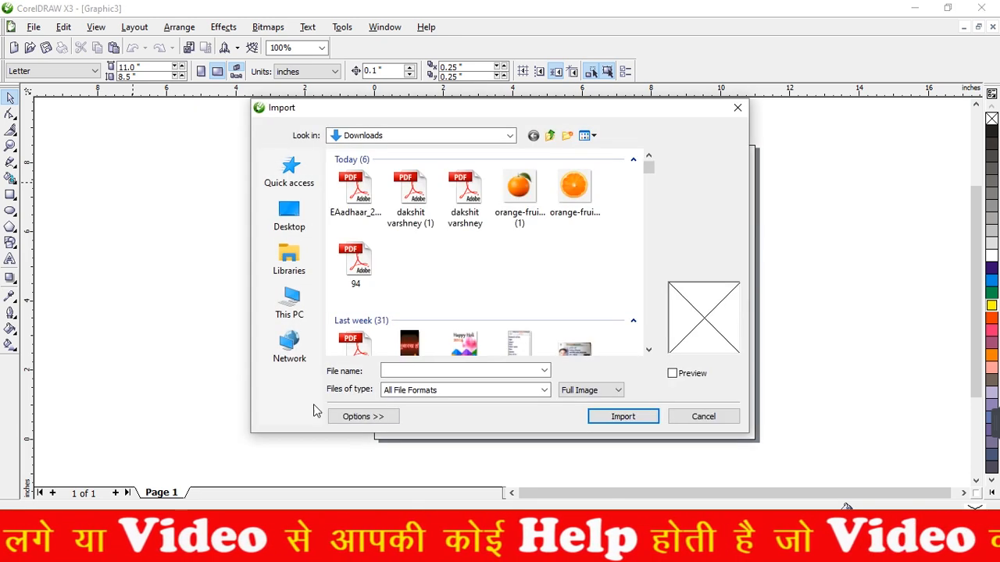
{"action": "left_click", "coordinate": [543, 234]}
{"action": "left_click", "coordinate": [574, 192]}
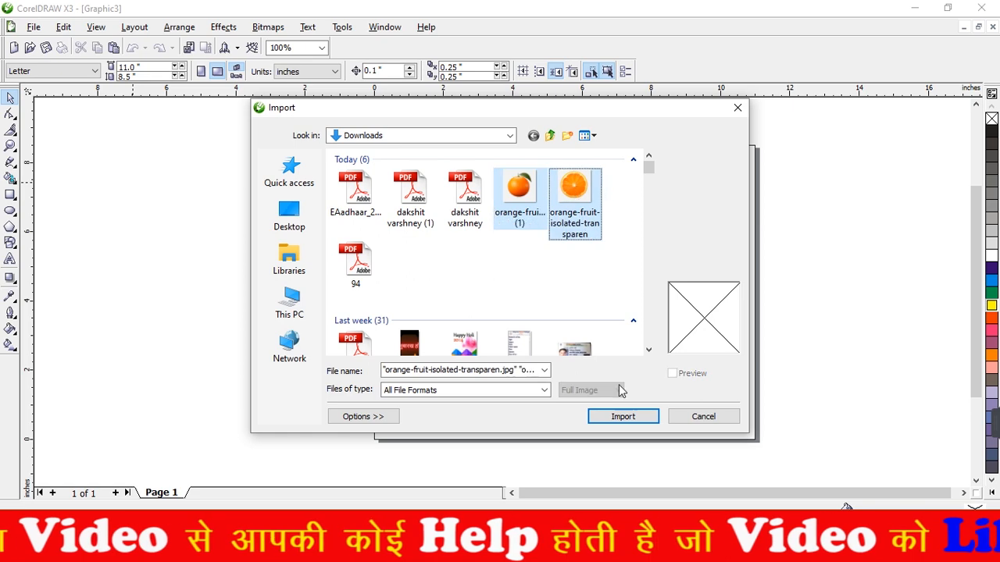
{"action": "left_click", "coordinate": [623, 416]}
{"action": "left_click_drag", "start_coordinate": [245, 166], "coordinate": [426, 345]}
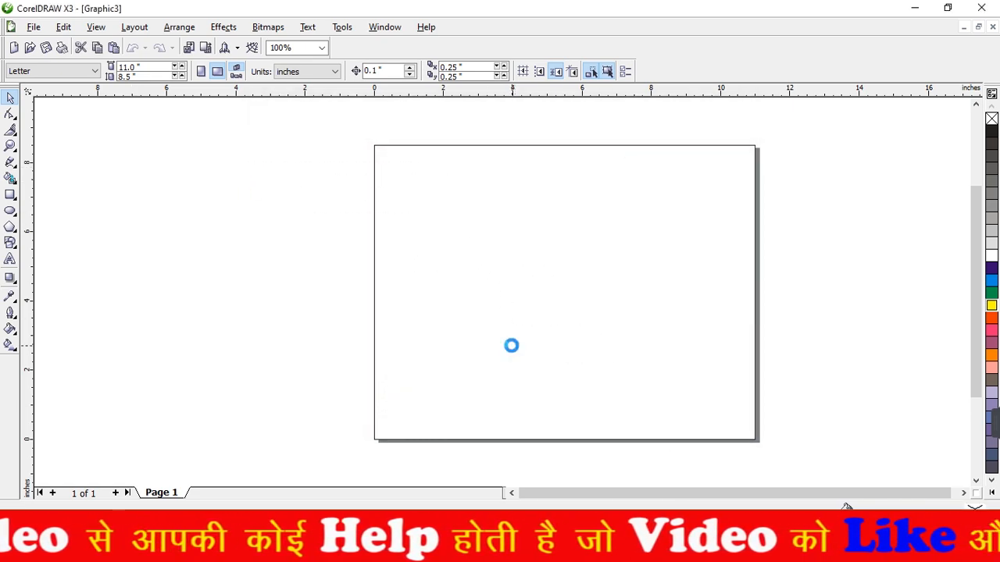
{"action": "left_click_drag", "start_coordinate": [465, 185], "coordinate": [647, 361]}
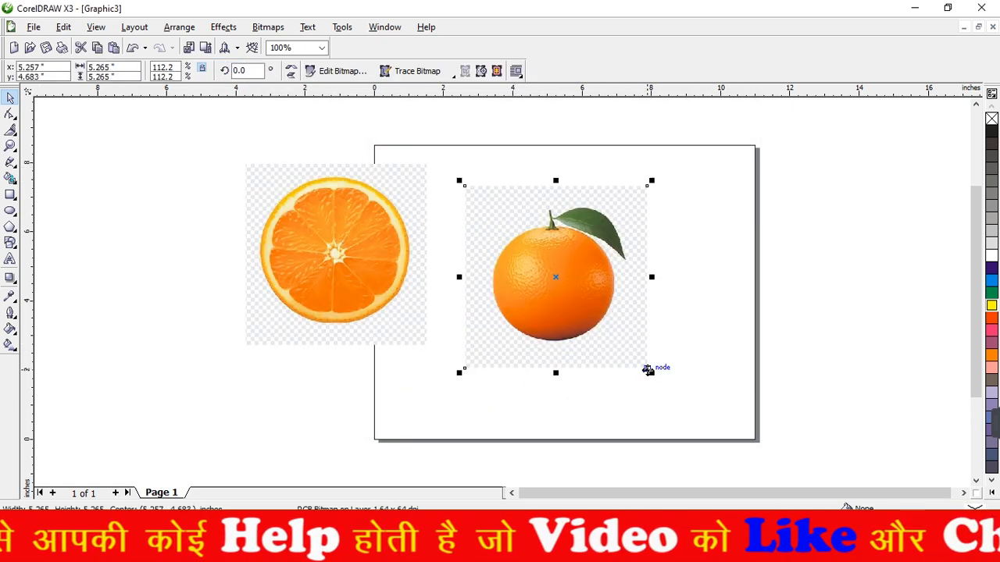
Hide the checkered background of the whole orange with a bitmap color mask sampled from it, at 20% tolerance.
{"action": "key", "text": "shift+F2"}
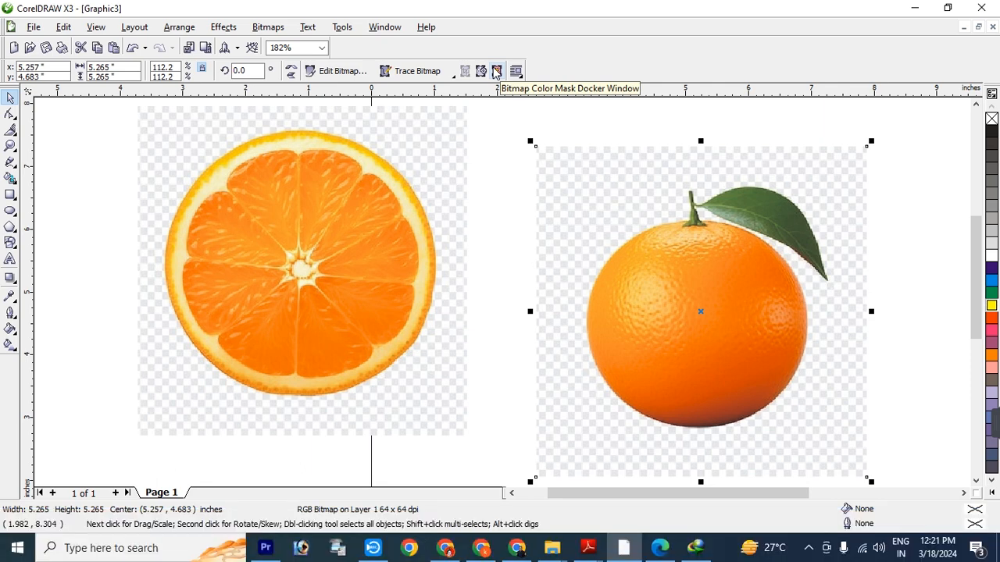
{"action": "left_click", "coordinate": [495, 72]}
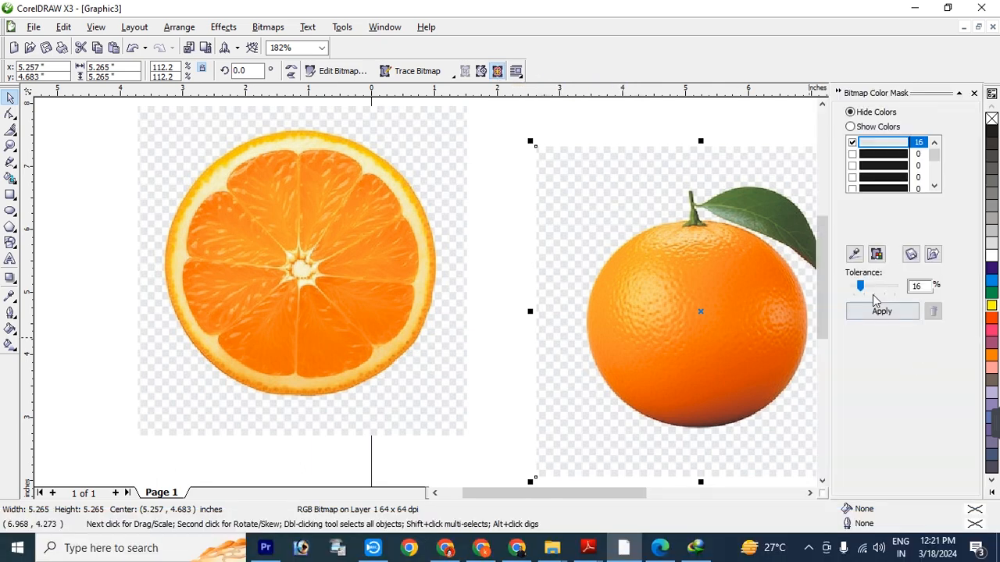
{"action": "left_click", "coordinate": [854, 253]}
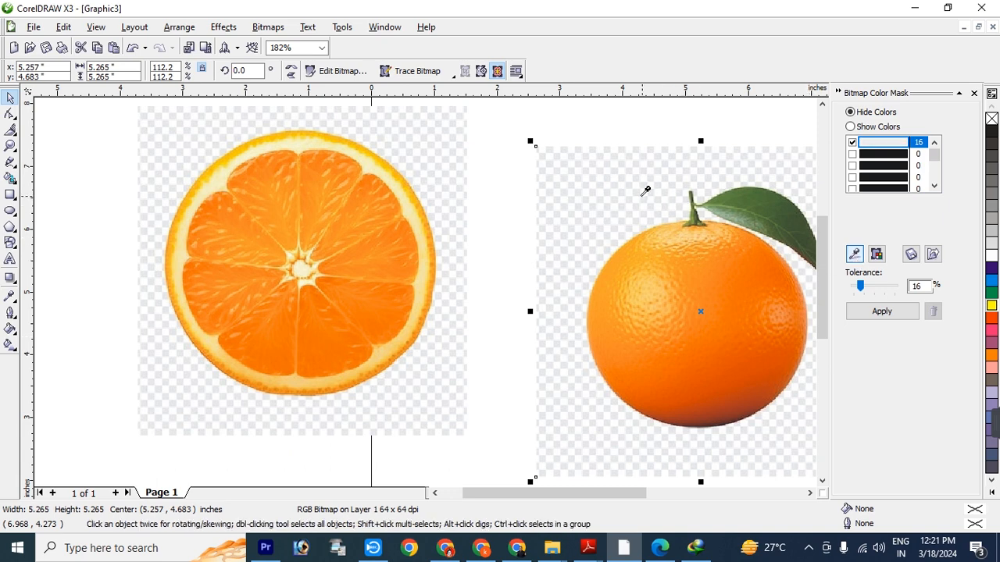
{"action": "left_click", "coordinate": [636, 195]}
{"action": "left_click", "coordinate": [856, 313]}
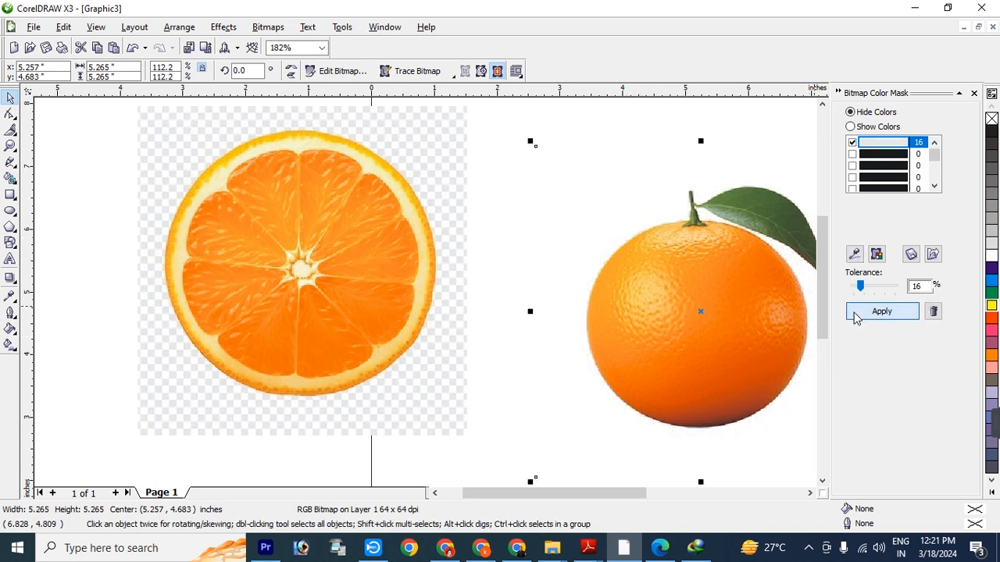
{"action": "left_click_drag", "start_coordinate": [860, 289], "coordinate": [862, 289]}
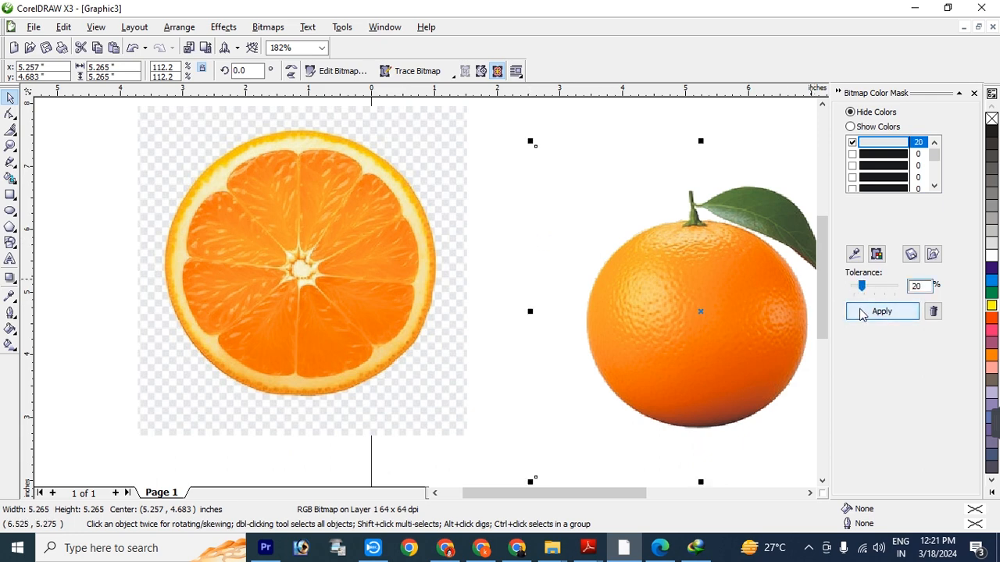
Apply a bitmap color mask at 20% tolerance to hide the checkered background around the orange slice.
{"action": "left_click", "coordinate": [281, 221]}
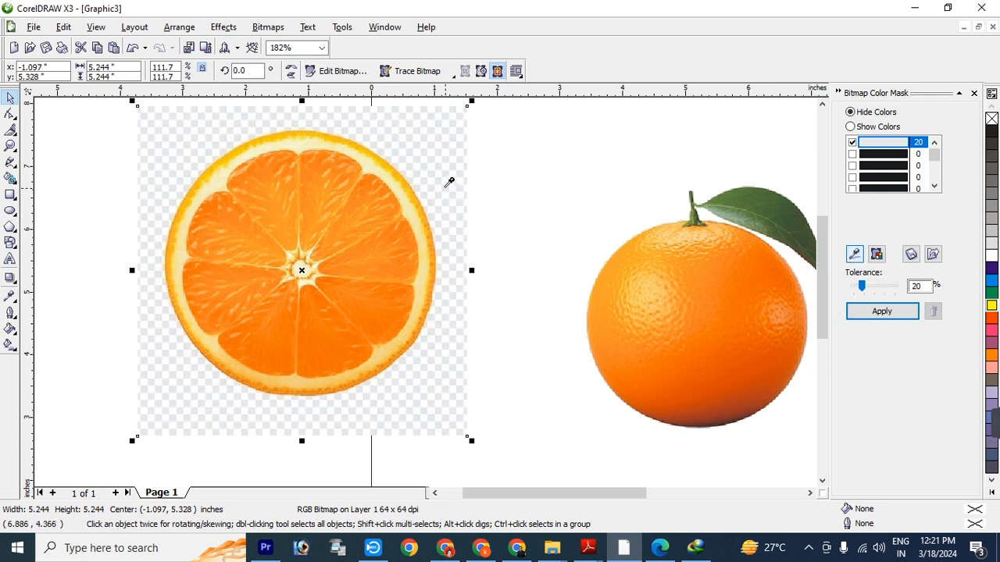
{"action": "left_click", "coordinate": [441, 179]}
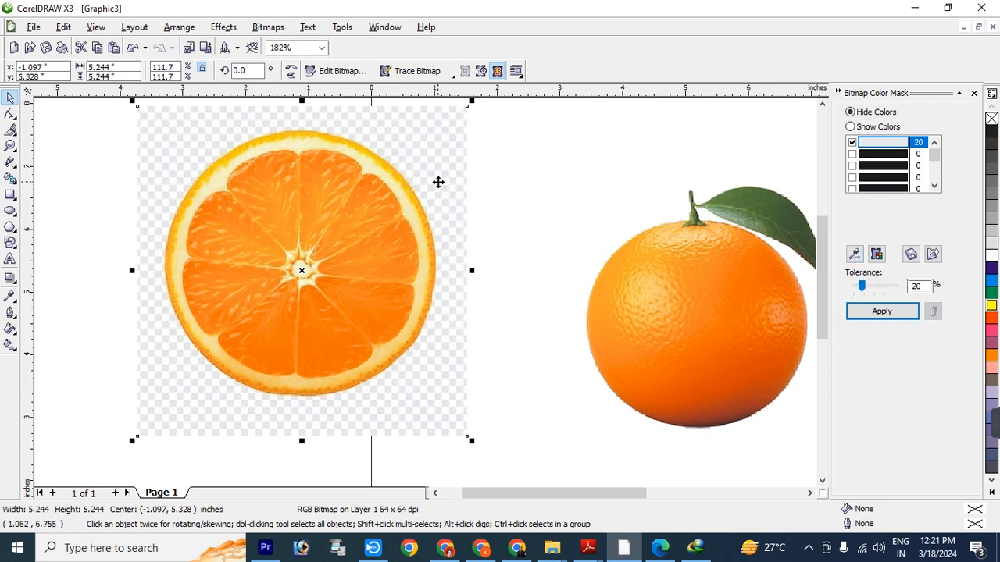
{"action": "left_click", "coordinate": [875, 313]}
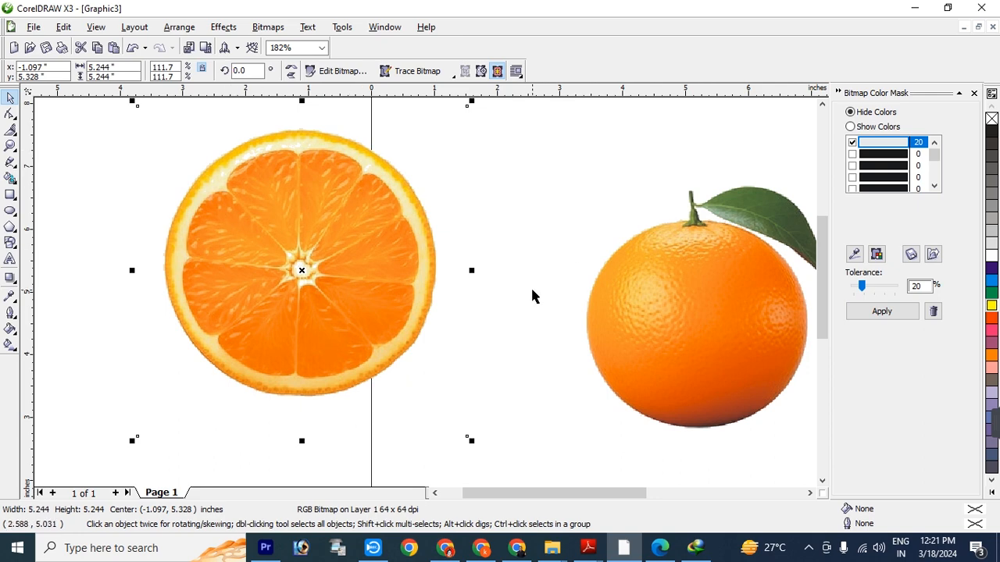
{"action": "left_click", "coordinate": [973, 94]}
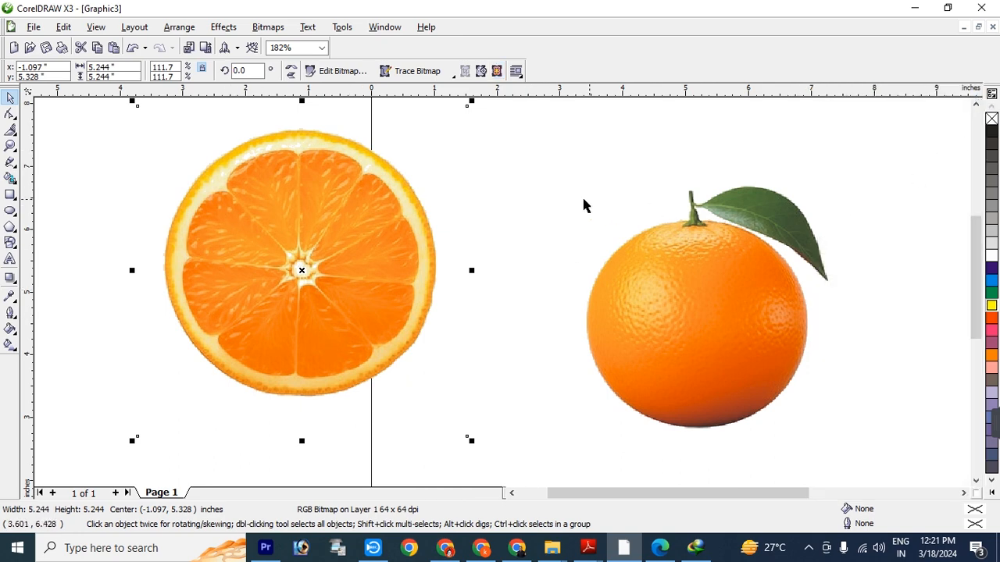
Crop the orange slice bitmap's two vertical sides with the Shape tool, moving the right edge in 0.4 inch and the left edge to the rind.
{"action": "left_click", "coordinate": [493, 275]}
{"action": "left_click", "coordinate": [311, 287]}
{"action": "left_click", "coordinate": [9, 117]}
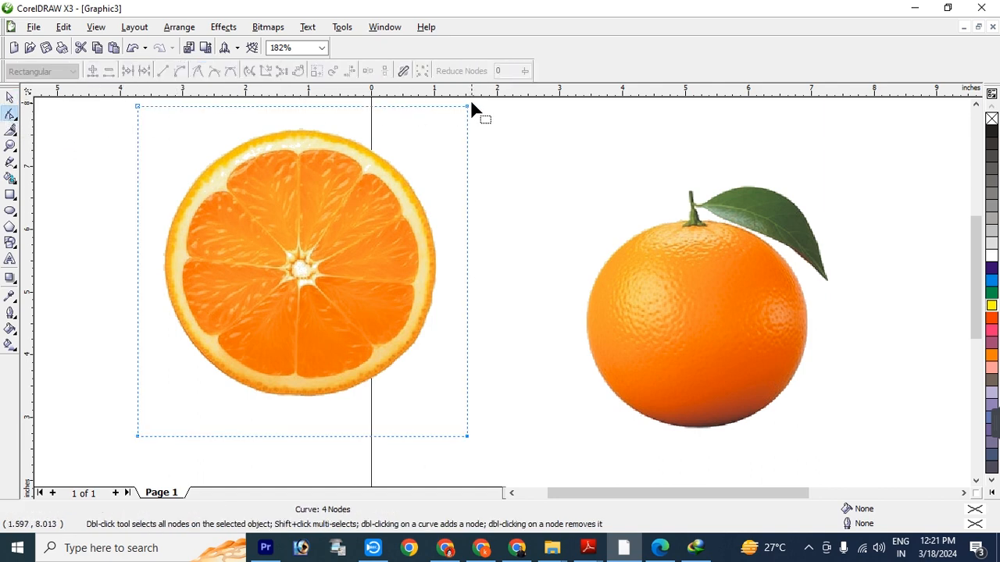
{"action": "left_click_drag", "start_coordinate": [503, 104], "coordinate": [456, 445]}
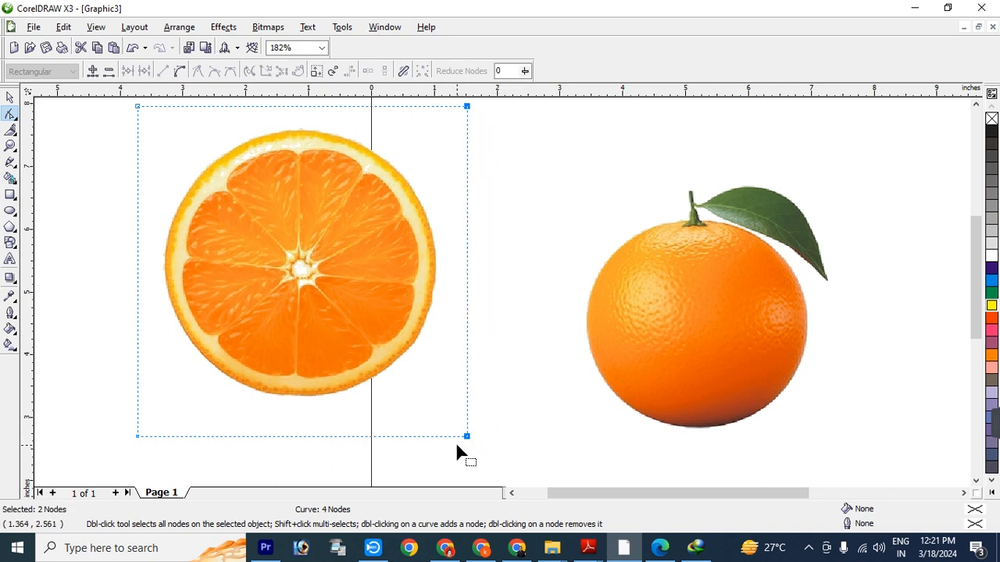
{"action": "key", "text": "Left"}
{"action": "key", "text": "Left"}
{"action": "key", "text": "Left"}
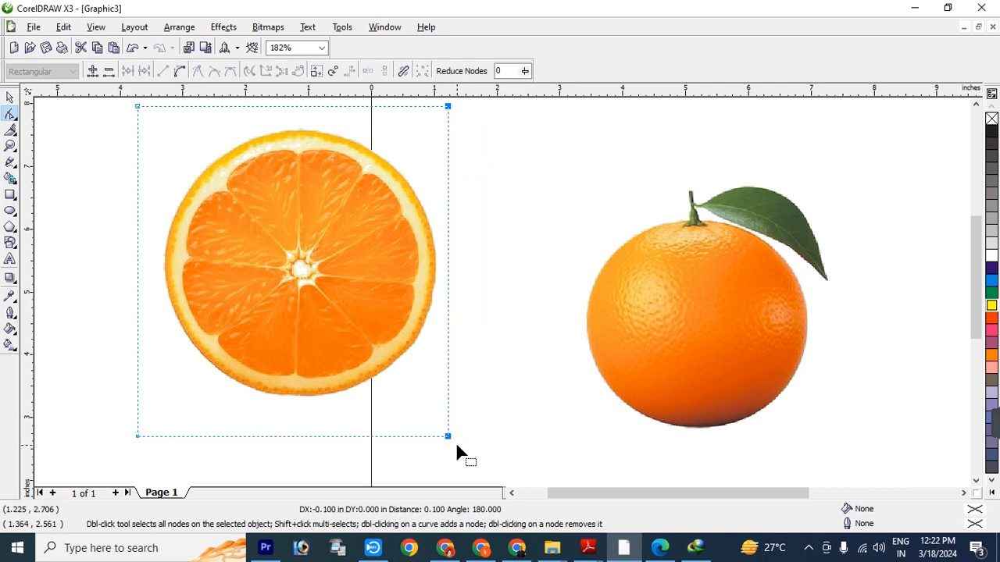
{"action": "key", "text": "Left"}
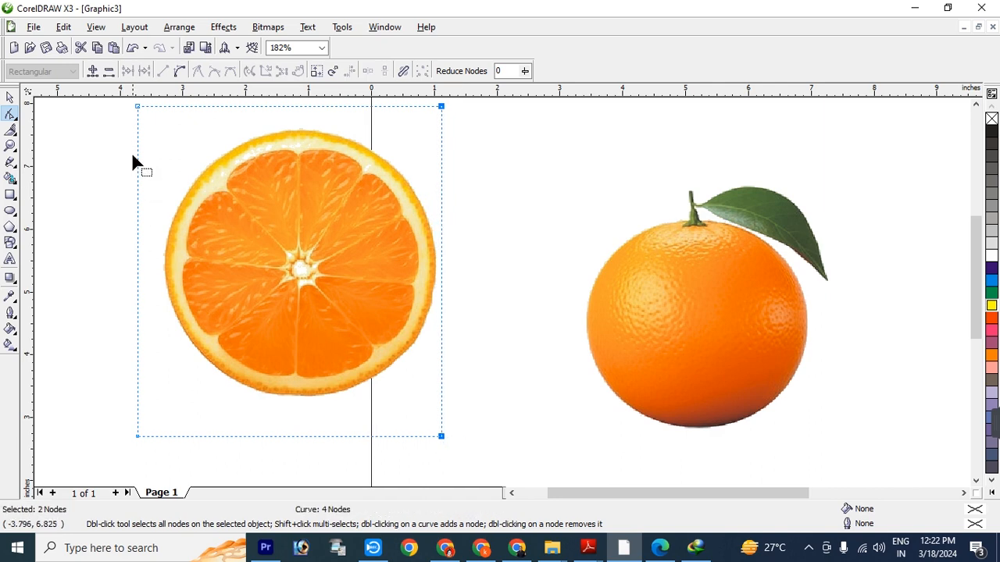
{"action": "left_click_drag", "start_coordinate": [125, 107], "coordinate": [157, 443]}
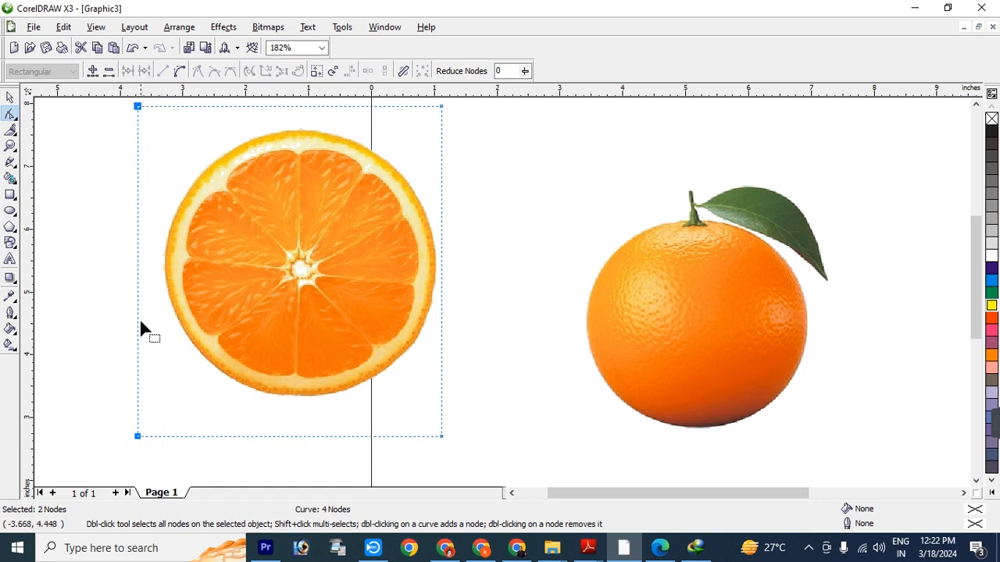
{"action": "left_click_drag", "start_coordinate": [137, 305], "coordinate": [163, 304]}
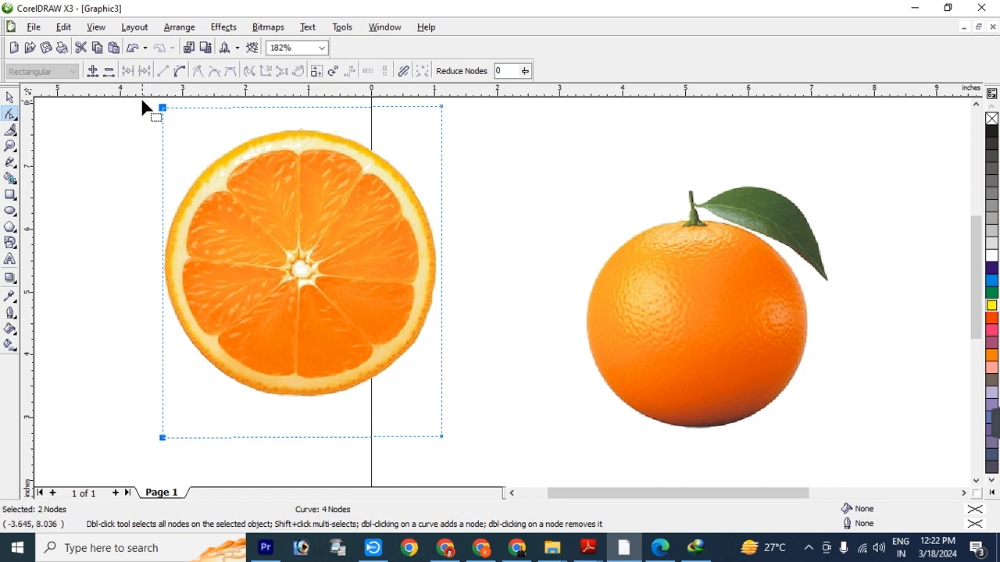
Crop the upper and lower edges of the orange slice bitmap close to the rind.
{"action": "left_click_drag", "start_coordinate": [142, 101], "coordinate": [455, 123]}
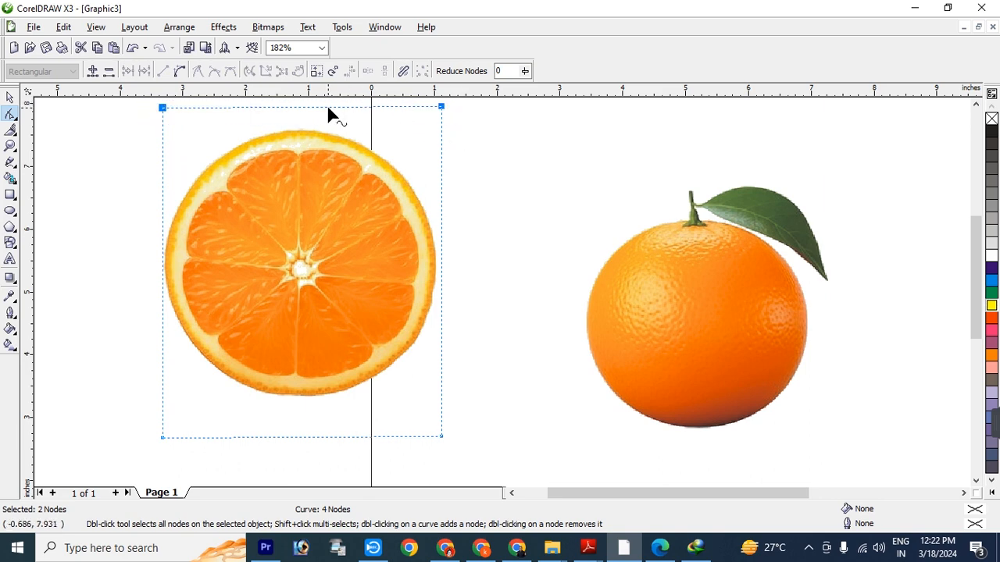
{"action": "left_click_drag", "start_coordinate": [327, 110], "coordinate": [330, 131]}
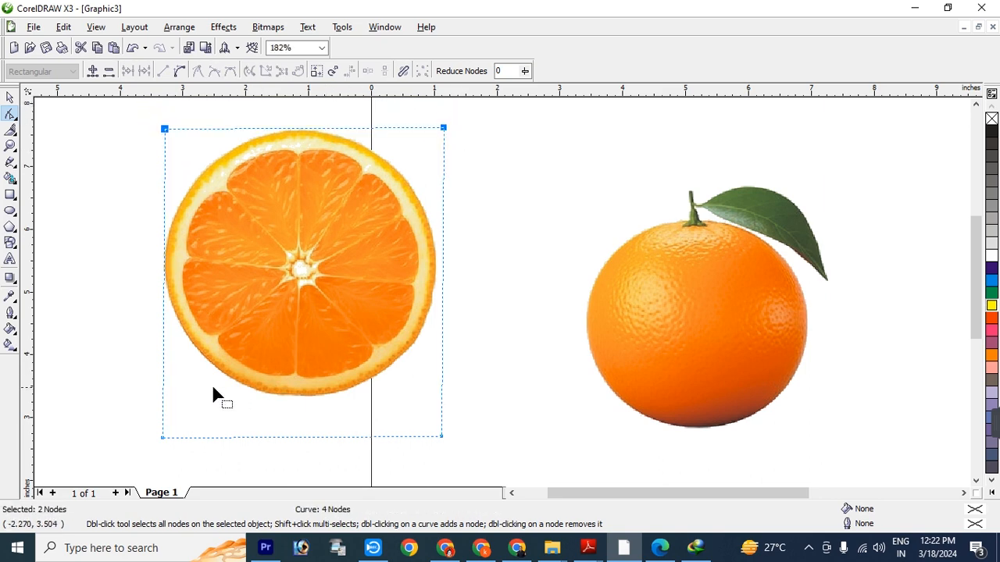
{"action": "left_click_drag", "start_coordinate": [118, 425], "coordinate": [440, 471]}
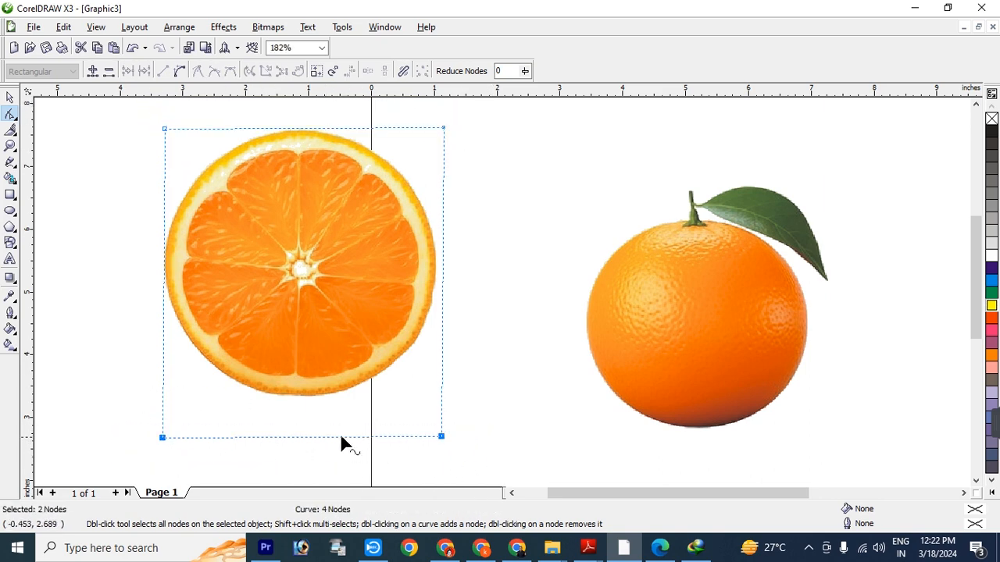
{"action": "left_click_drag", "start_coordinate": [329, 438], "coordinate": [334, 404]}
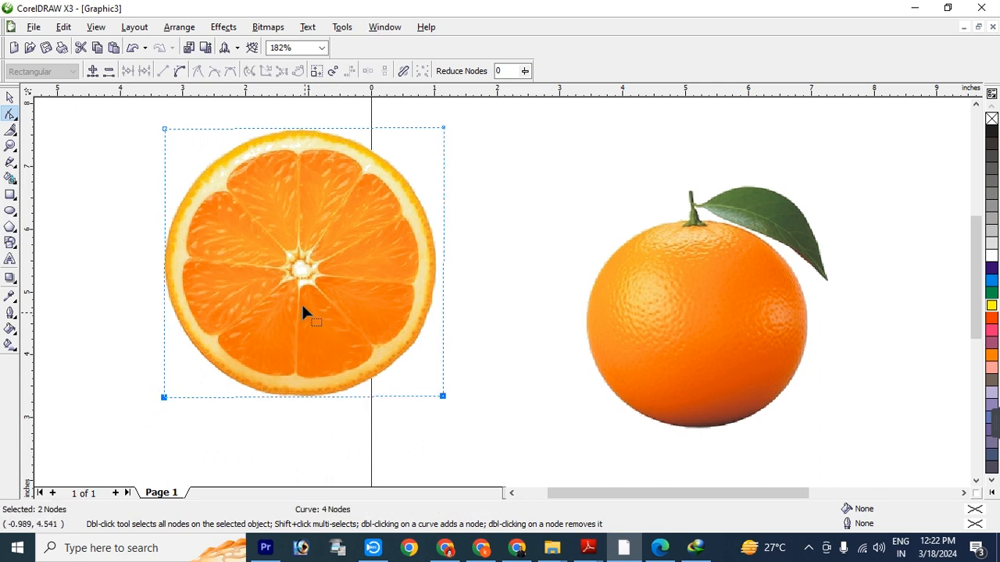
Crop the upper edge of the whole orange bitmap down to just above the leaf.
{"action": "left_click", "coordinate": [10, 97]}
{"action": "left_click", "coordinate": [728, 359]}
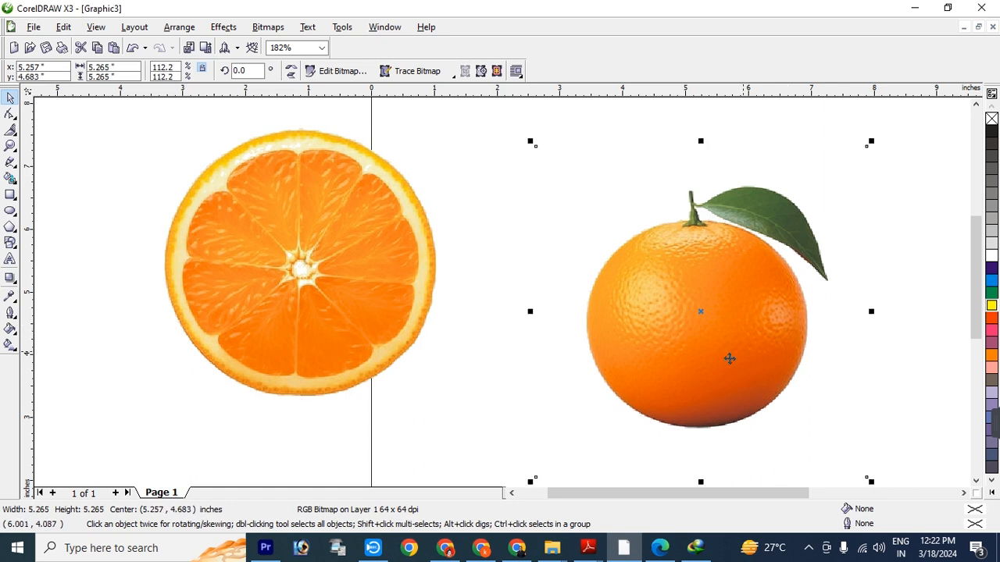
{"action": "left_click", "coordinate": [13, 117]}
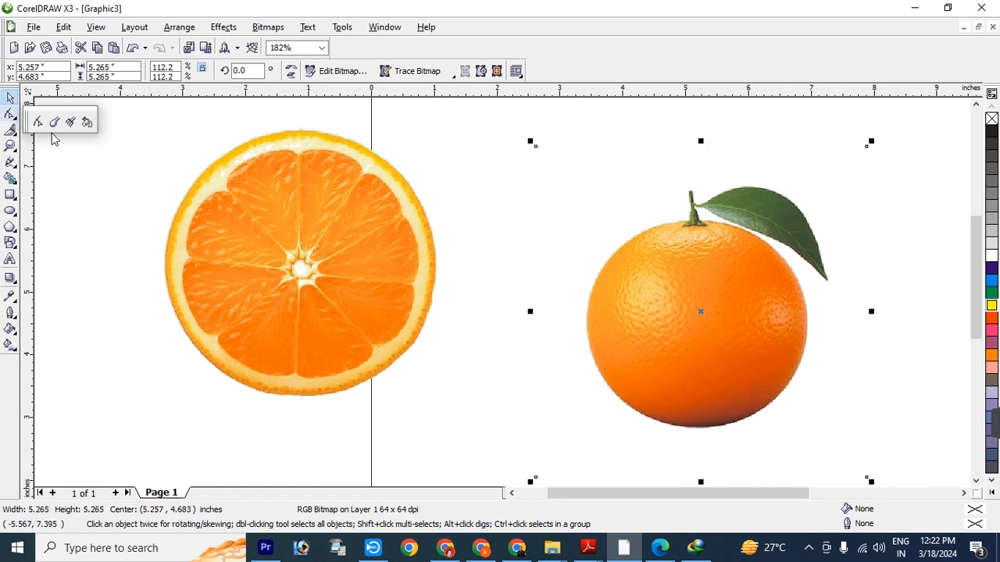
{"action": "left_click", "coordinate": [36, 122]}
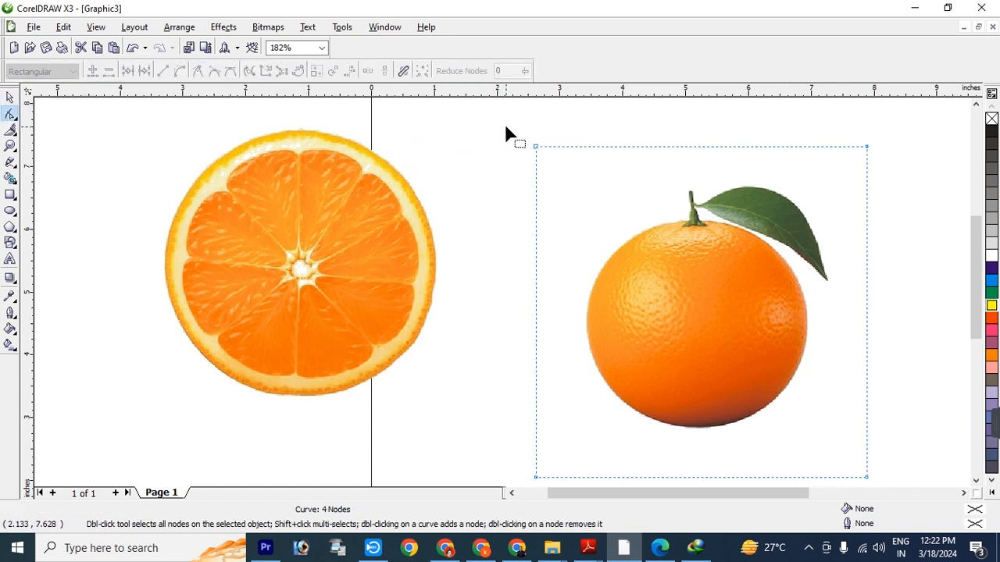
{"action": "left_click_drag", "start_coordinate": [505, 128], "coordinate": [918, 160]}
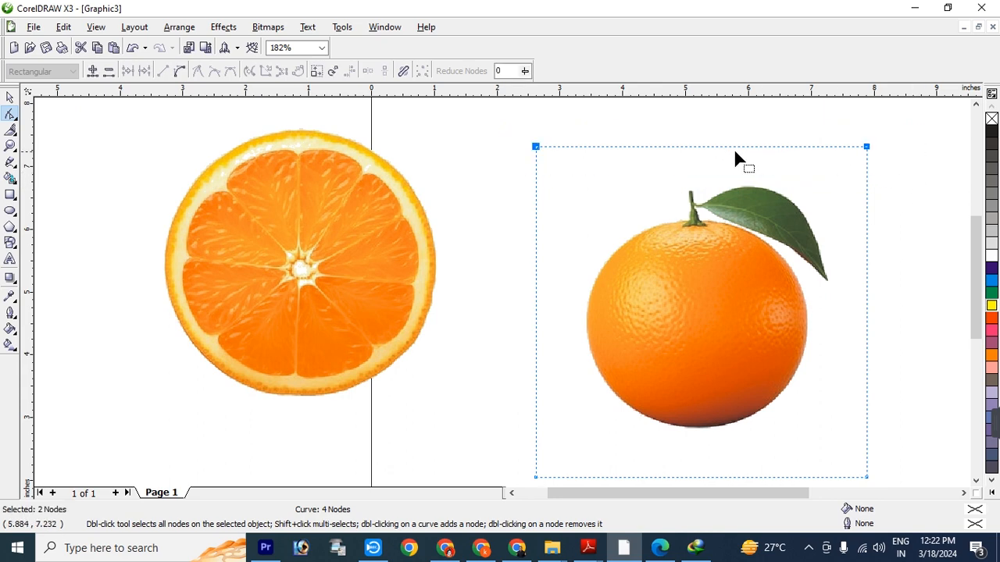
{"action": "left_click_drag", "start_coordinate": [714, 148], "coordinate": [713, 182]}
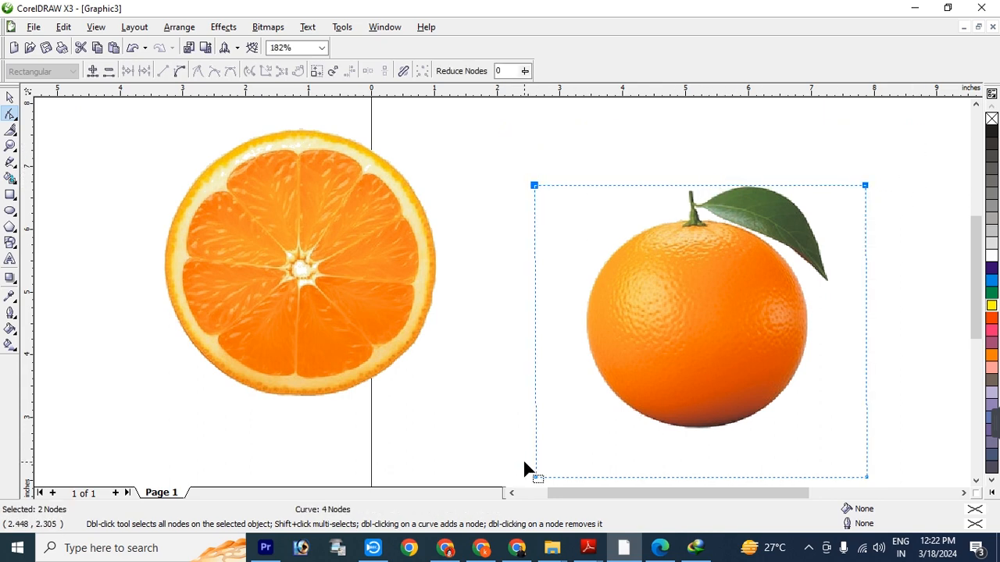
Crop the lower edge of the whole orange bitmap up to the base of the fruit.
{"action": "scroll", "coordinate": [625, 476], "scroll_direction": "down", "scroll_amount": 1}
{"action": "left_click_drag", "start_coordinate": [522, 418], "coordinate": [893, 449]}
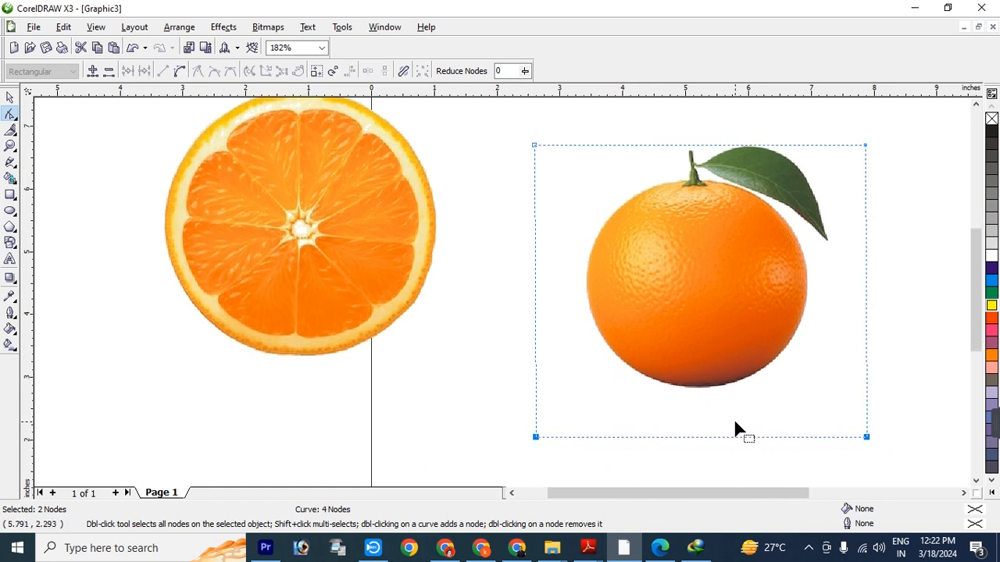
{"action": "left_click_drag", "start_coordinate": [506, 422], "coordinate": [858, 460]}
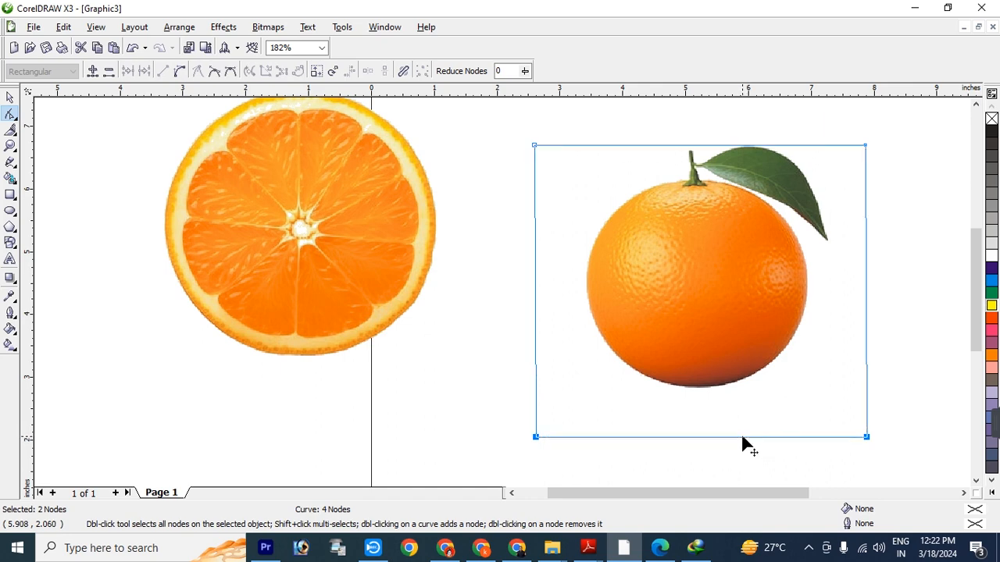
{"action": "left_click_drag", "start_coordinate": [740, 435], "coordinate": [730, 387]}
Crop the whole orange bitmap's left side in to the rind and its right side in to the leaf tip.
{"action": "left_click_drag", "start_coordinate": [523, 127], "coordinate": [544, 376]}
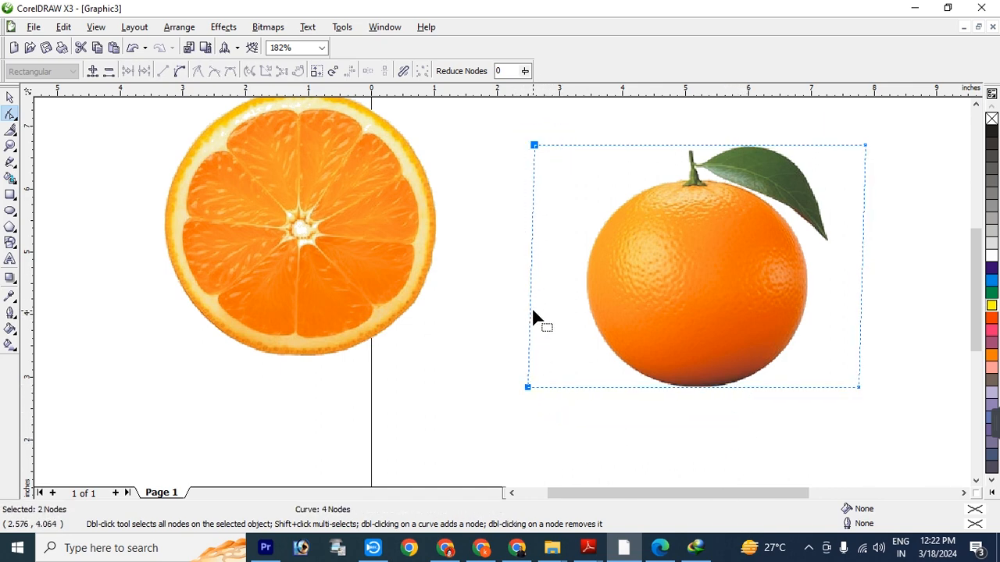
{"action": "left_click_drag", "start_coordinate": [531, 309], "coordinate": [586, 309]}
{"action": "left_click_drag", "start_coordinate": [899, 130], "coordinate": [849, 388]}
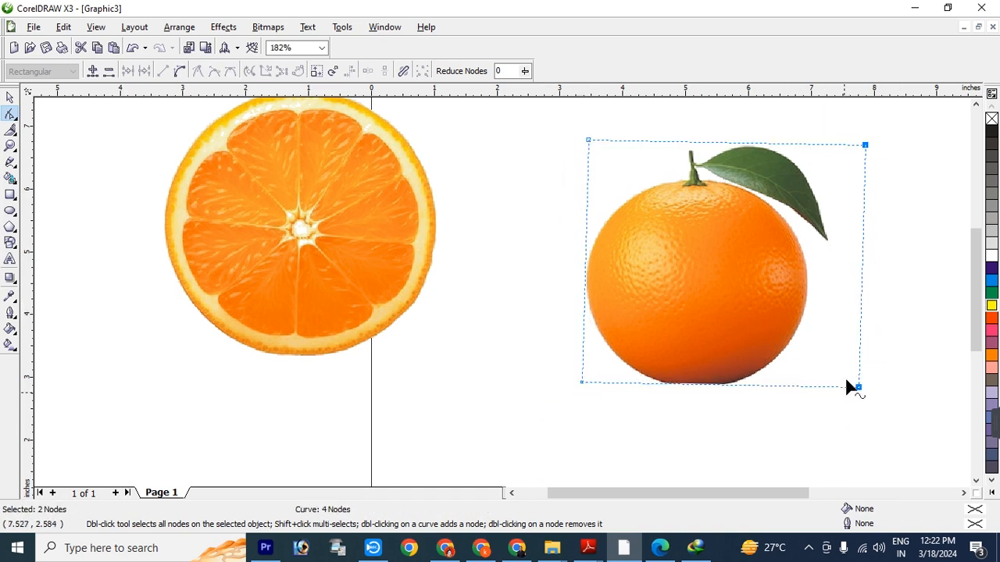
{"action": "left_click_drag", "start_coordinate": [859, 279], "coordinate": [826, 273]}
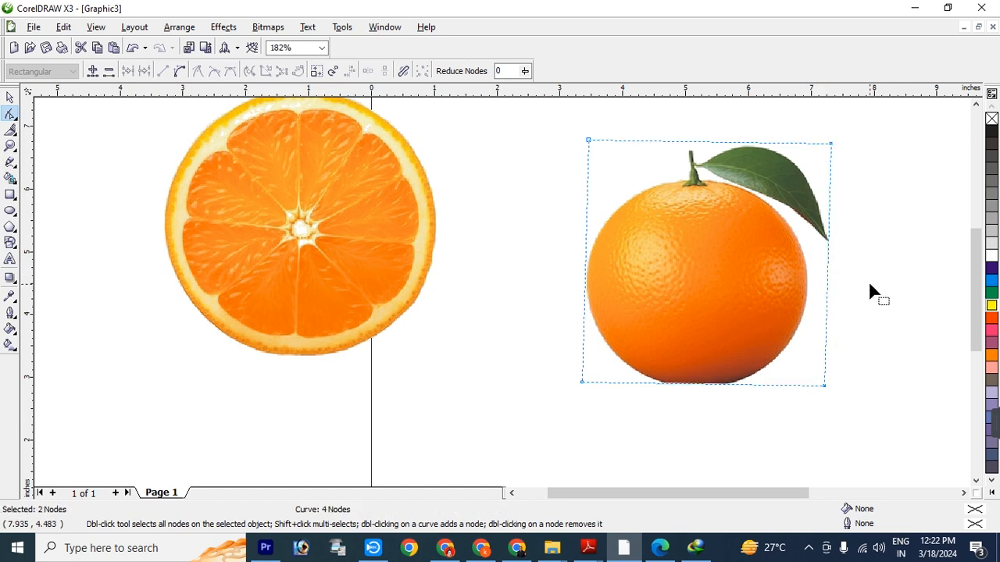
{"action": "left_click", "coordinate": [10, 97]}
{"action": "left_click", "coordinate": [462, 266]}
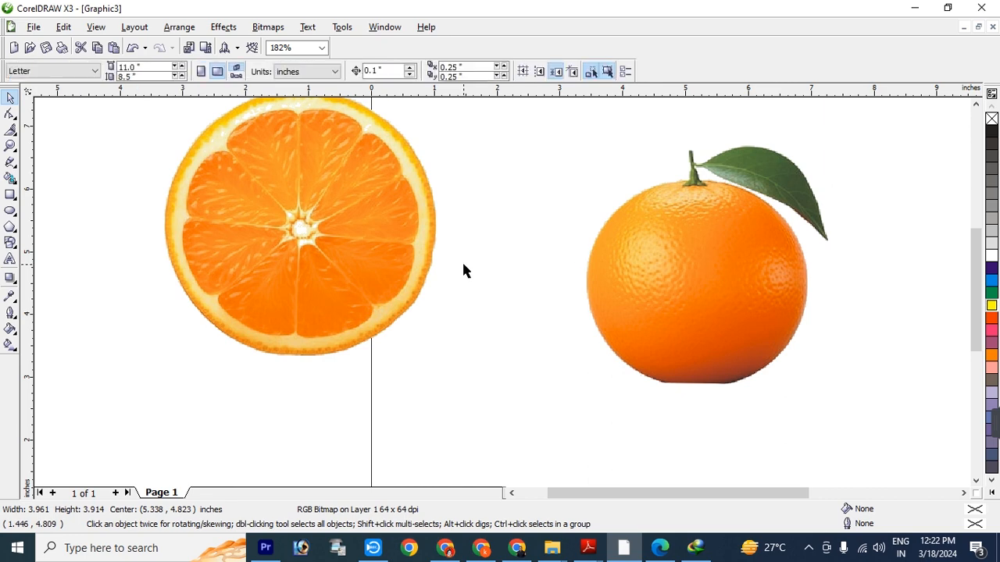
Enlarge the whole orange to about 5.5 inches wide on the page and move the orange slice clear of the page's left edge.
{"action": "scroll", "coordinate": [462, 266], "scroll_direction": "up", "scroll_amount": 1}
{"action": "scroll", "coordinate": [504, 298], "scroll_direction": "down", "scroll_amount": 3}
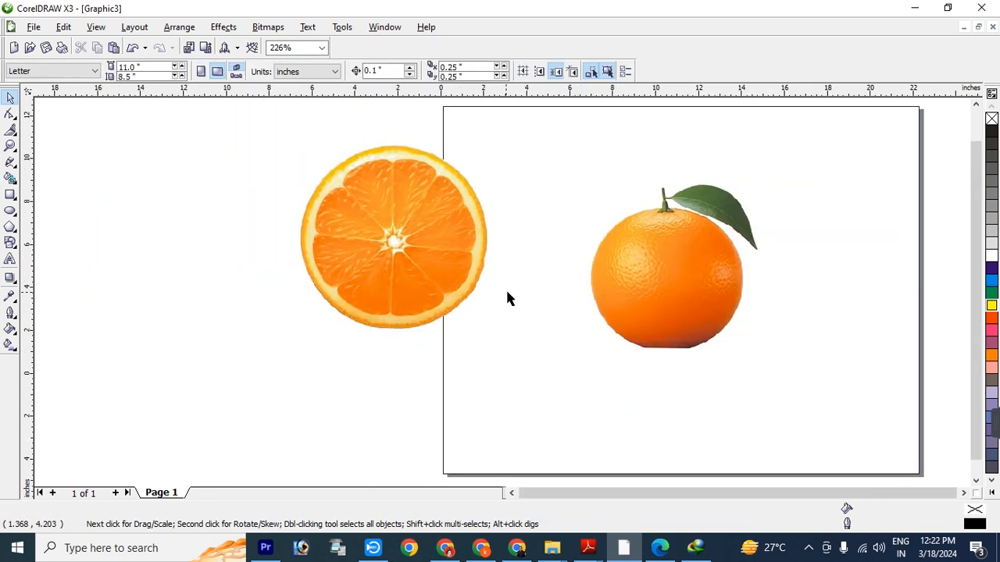
{"action": "left_click", "coordinate": [598, 256]}
{"action": "left_click_drag", "start_coordinate": [601, 316], "coordinate": [649, 361]}
{"action": "left_click_drag", "start_coordinate": [506, 224], "coordinate": [522, 236]}
{"action": "left_click_drag", "start_coordinate": [585, 323], "coordinate": [572, 300]}
{"action": "left_click", "coordinate": [722, 331]}
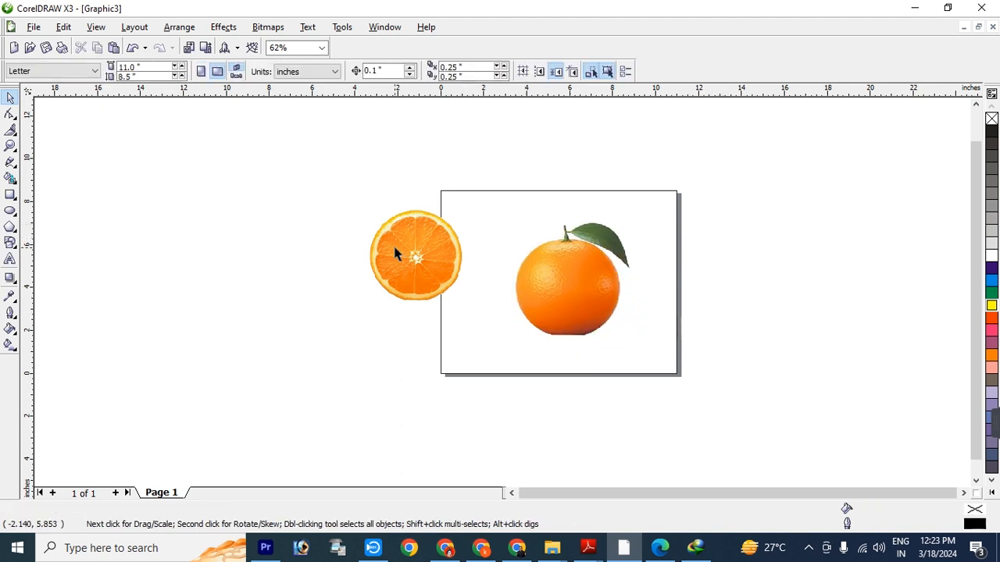
{"action": "left_click_drag", "start_coordinate": [396, 253], "coordinate": [344, 263]}
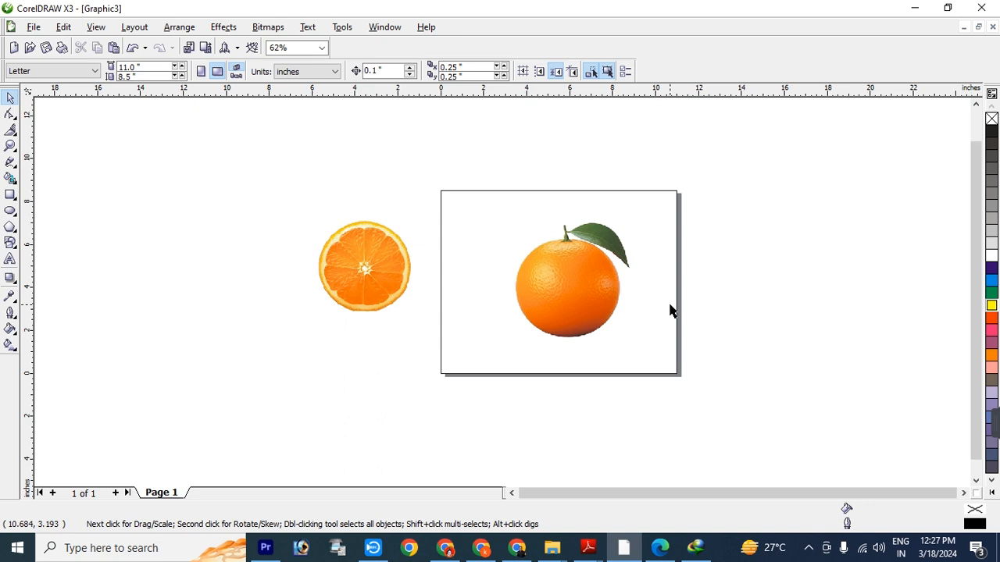
Draw a straight freehand line about 5.9 inches wide, sloping down to the right across the upper part of the orange.
{"action": "left_click", "coordinate": [11, 162]}
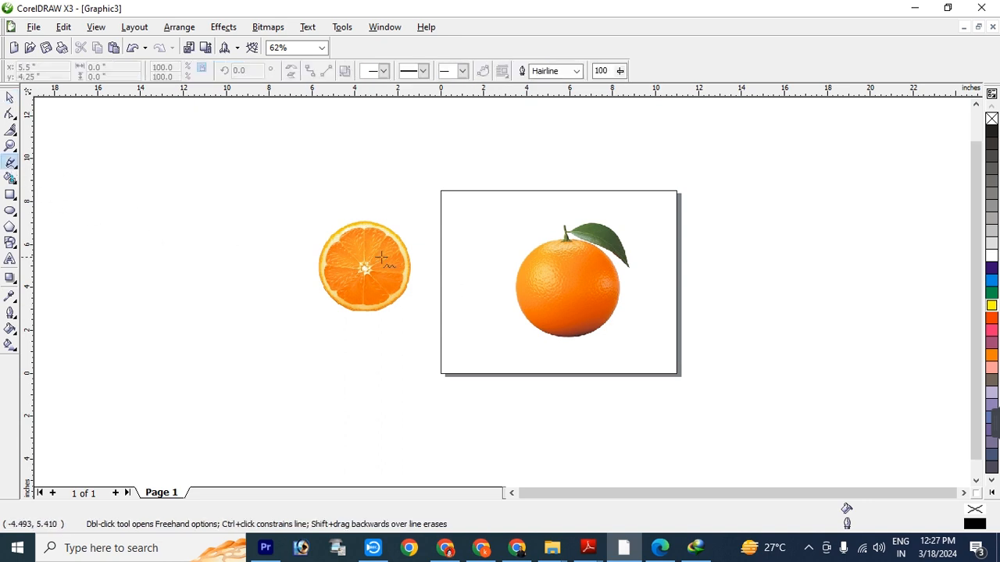
{"action": "left_click", "coordinate": [505, 251]}
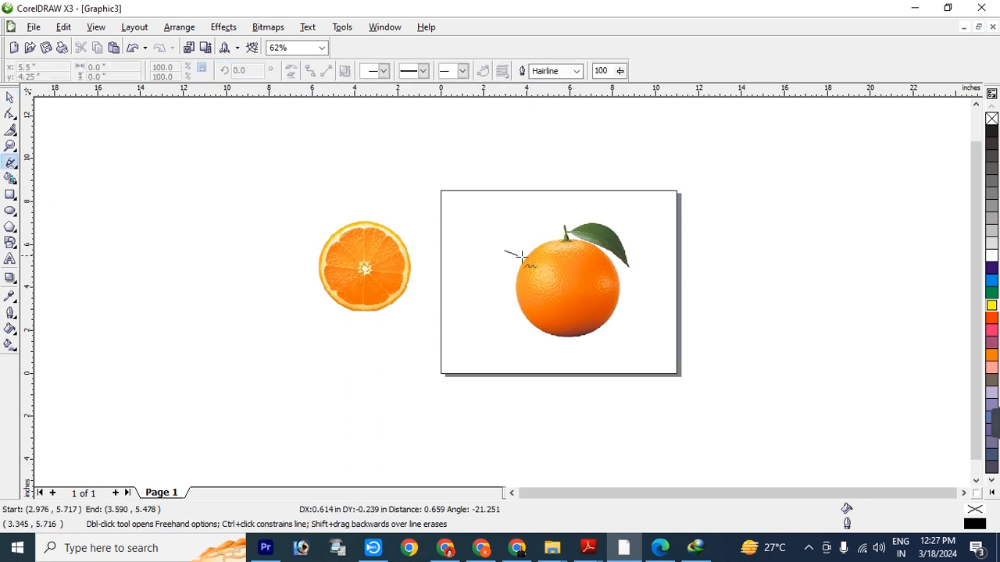
{"action": "left_click", "coordinate": [633, 273]}
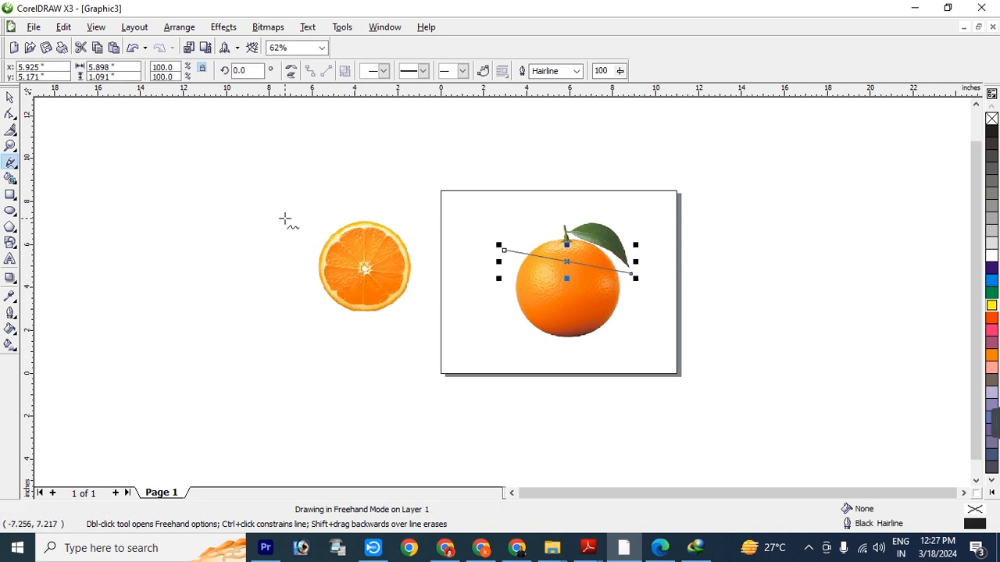
{"action": "key", "text": "F4"}
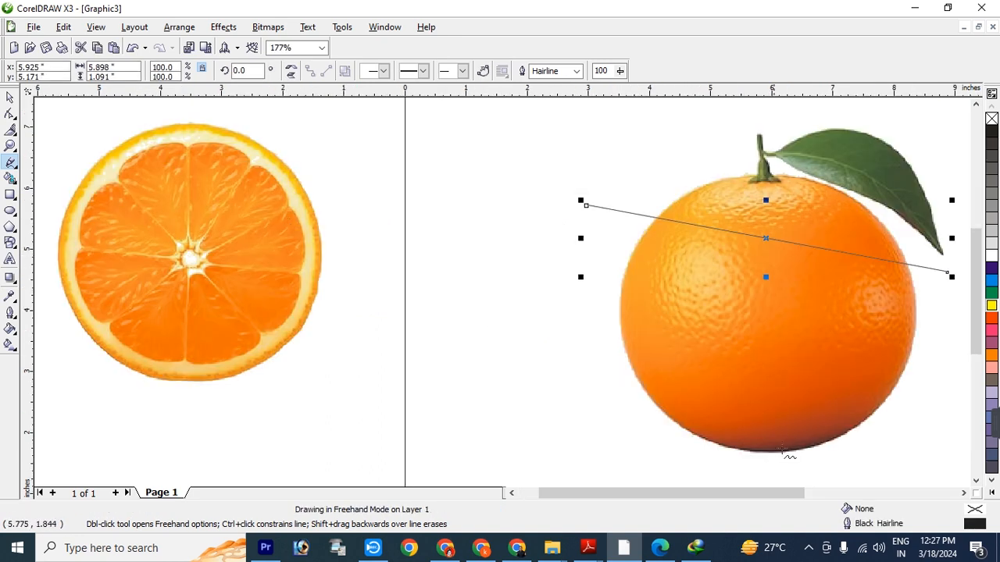
{"action": "left_click_drag", "start_coordinate": [778, 493], "coordinate": [841, 493]}
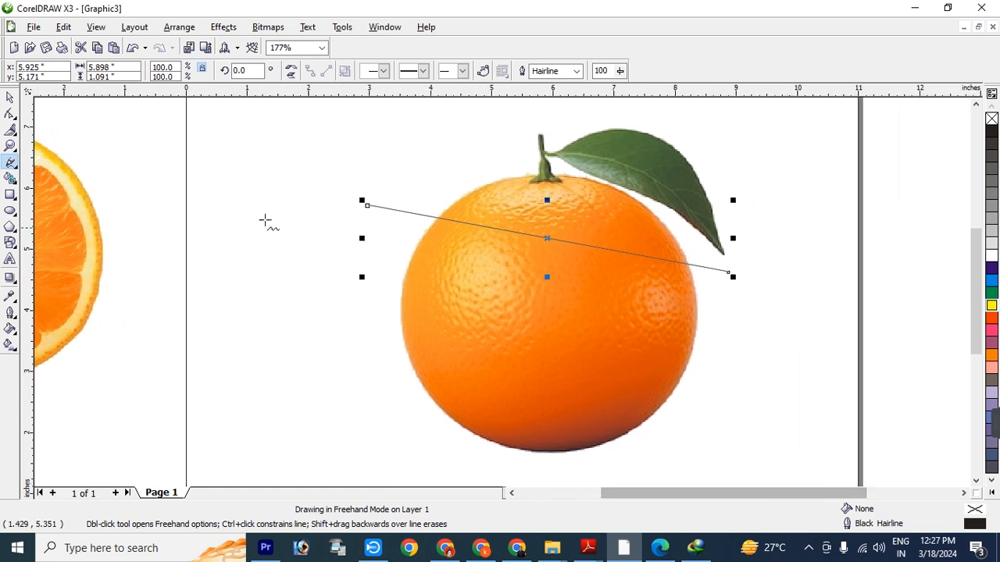
Lengthen the cutting line from its centre to about 7.1 inches wide so it extends well past both sides of the orange.
{"action": "left_click", "coordinate": [11, 98]}
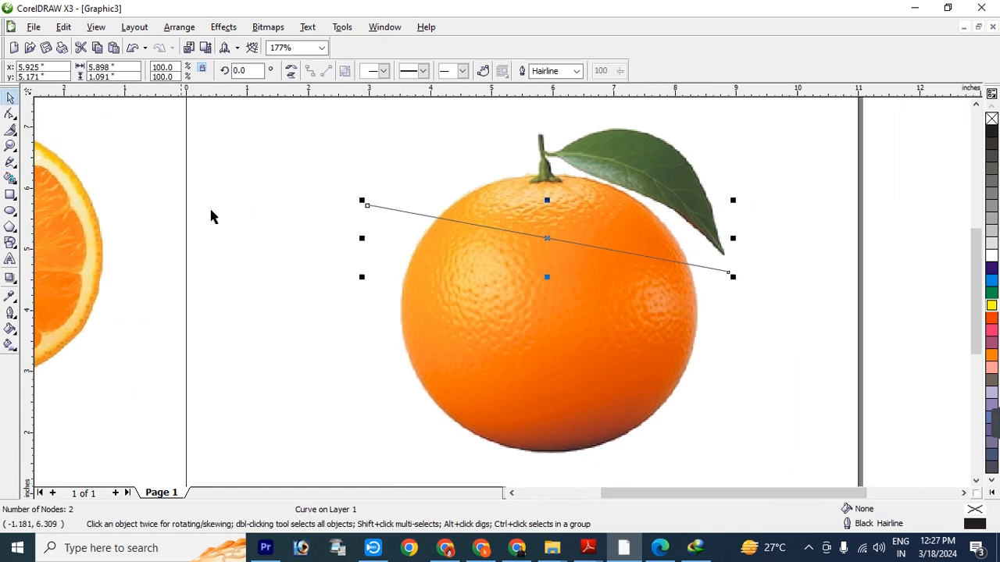
{"action": "left_click", "coordinate": [523, 305]}
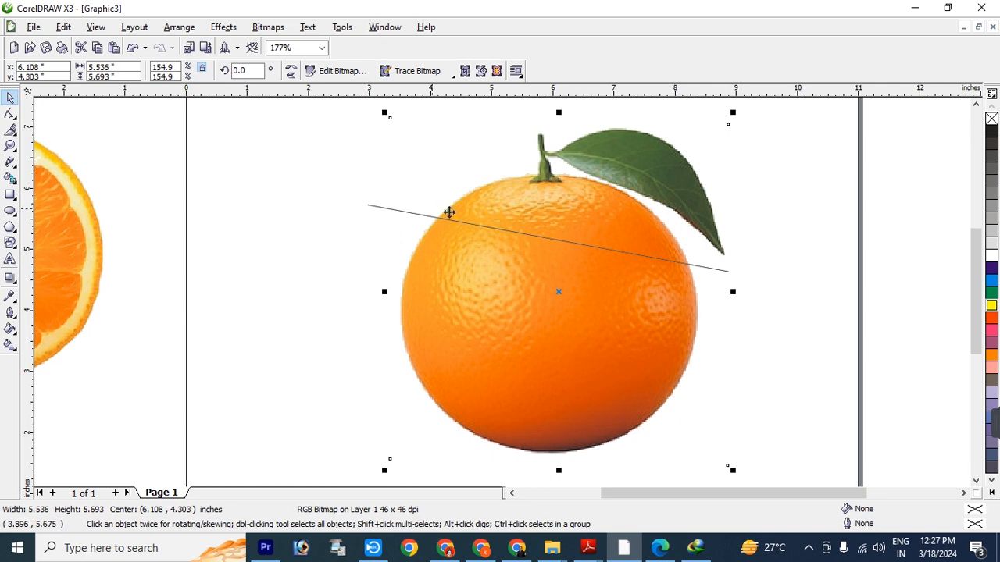
{"action": "left_click", "coordinate": [401, 212]}
{"action": "left_click_drag", "start_coordinate": [359, 199], "coordinate": [323, 193]}
{"action": "left_click", "coordinate": [535, 303]}
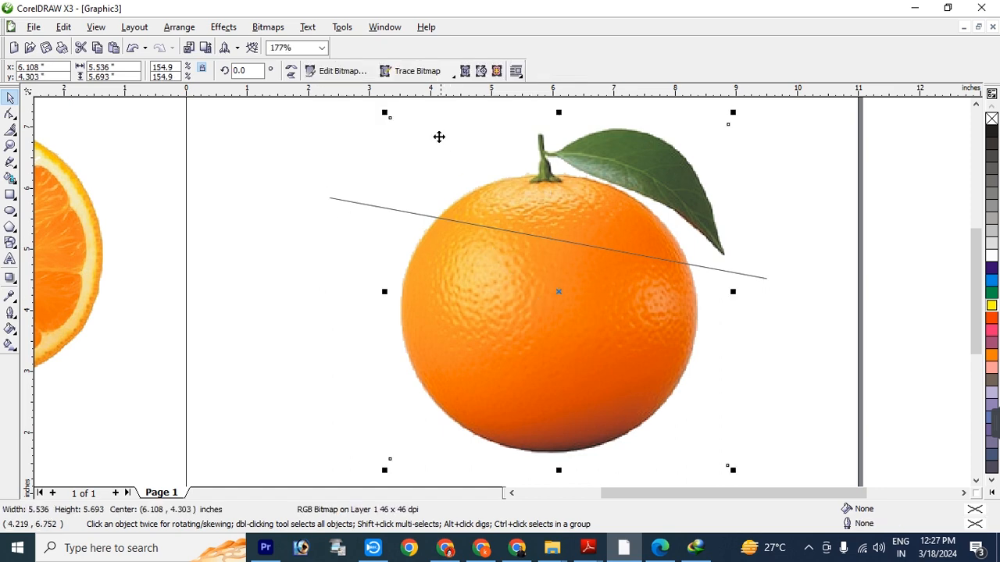
{"action": "left_click", "coordinate": [830, 338]}
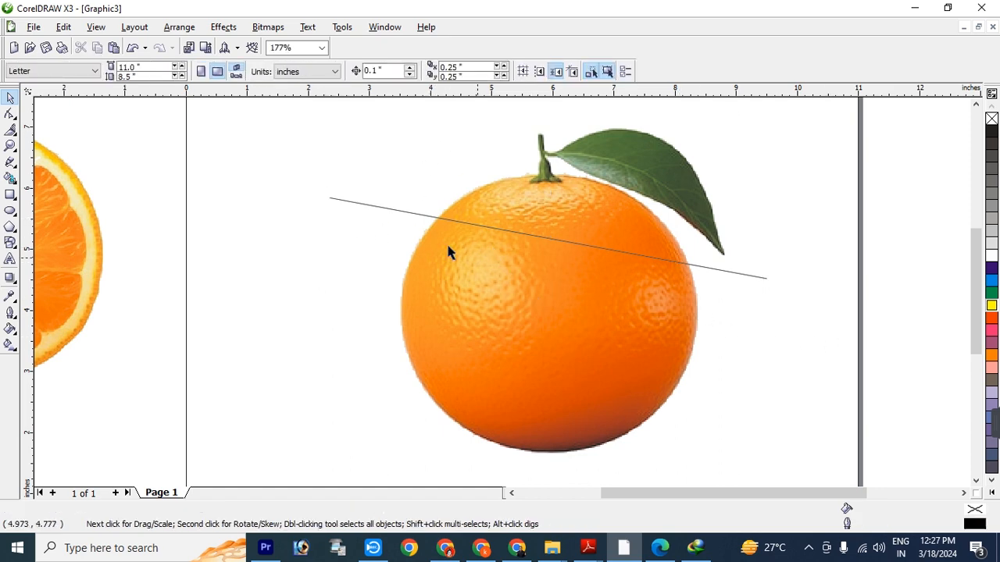
Trim the whole orange bitmap with the cutting line and break it apart into separate pieces.
{"action": "left_click", "coordinate": [396, 211]}
{"action": "left_click", "coordinate": [652, 368], "text": "shift"}
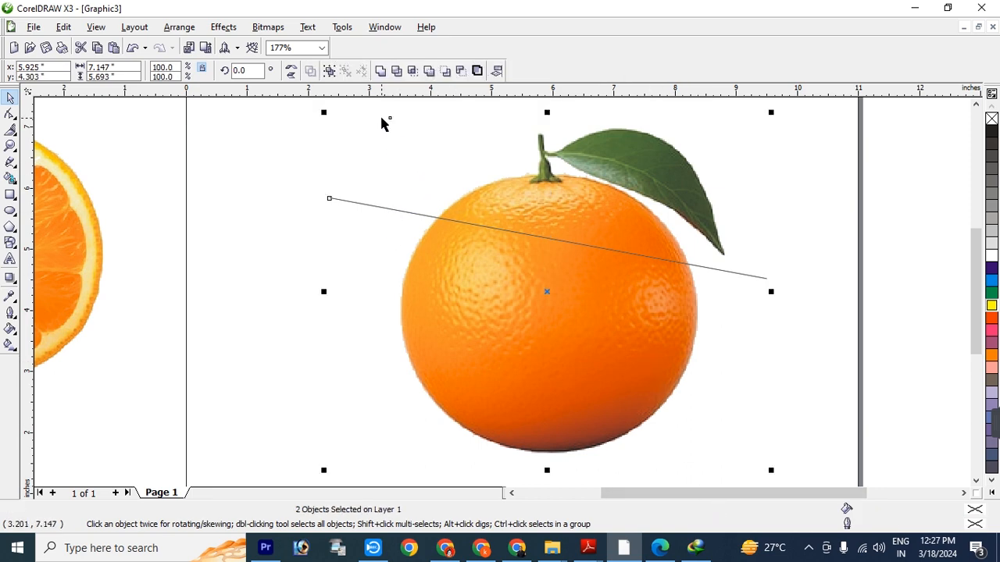
{"action": "left_click", "coordinate": [396, 72]}
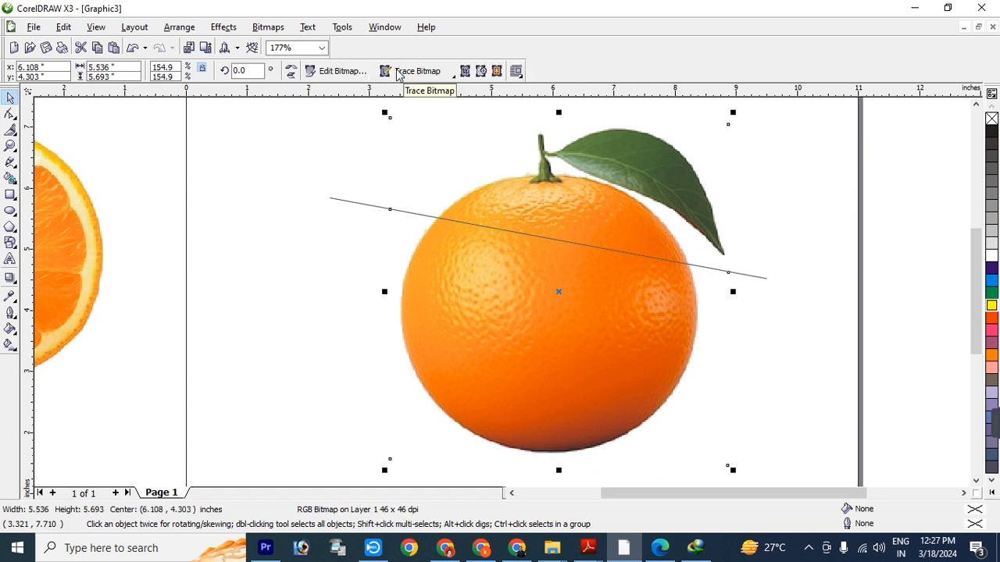
{"action": "left_click", "coordinate": [174, 28]}
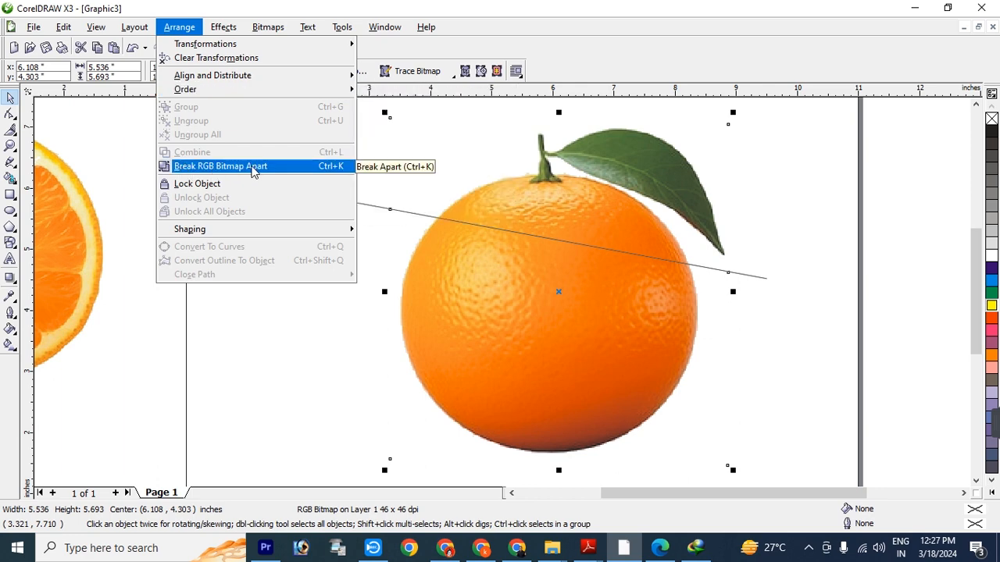
{"action": "left_click", "coordinate": [253, 166]}
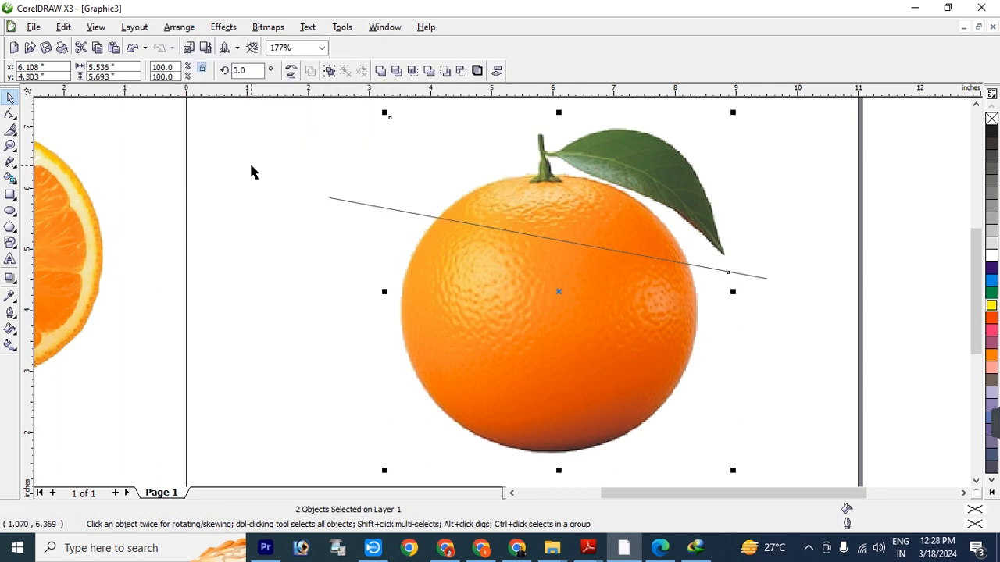
Nudge the orange's top piece up and back down to check the cut.
{"action": "left_click", "coordinate": [876, 264]}
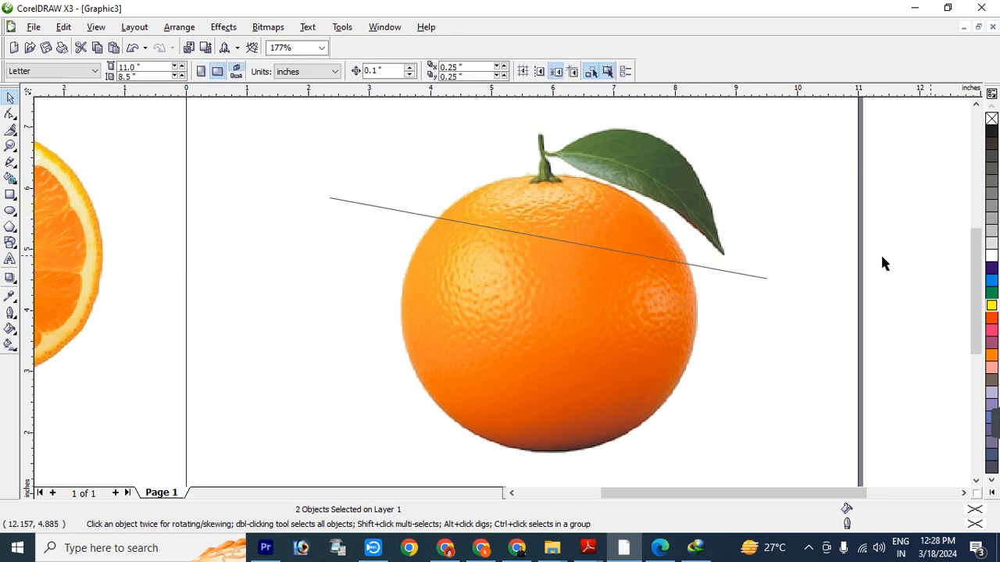
{"action": "left_click", "coordinate": [623, 213]}
{"action": "key", "text": "Up"}
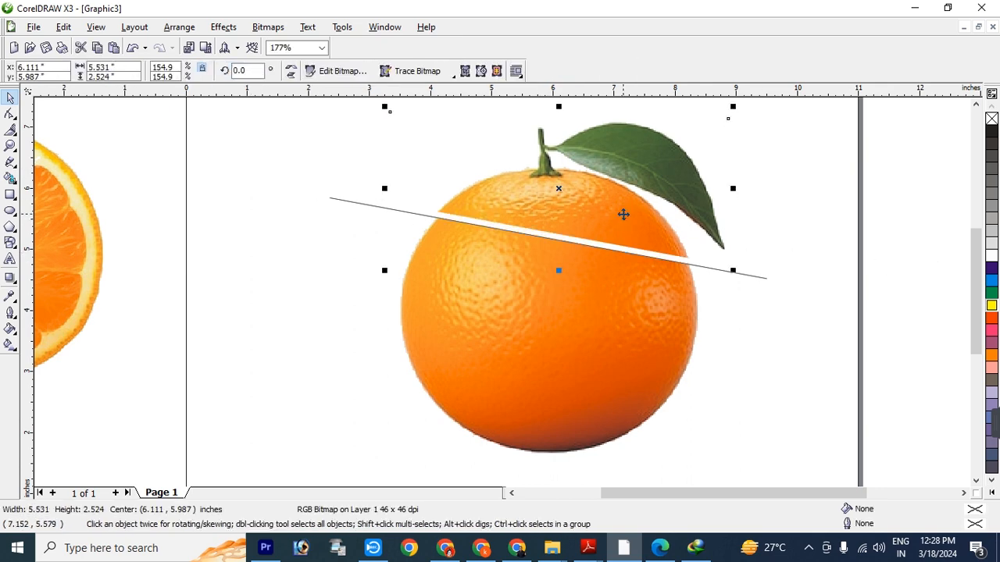
{"action": "key", "text": "Down"}
{"action": "left_click", "coordinate": [785, 345]}
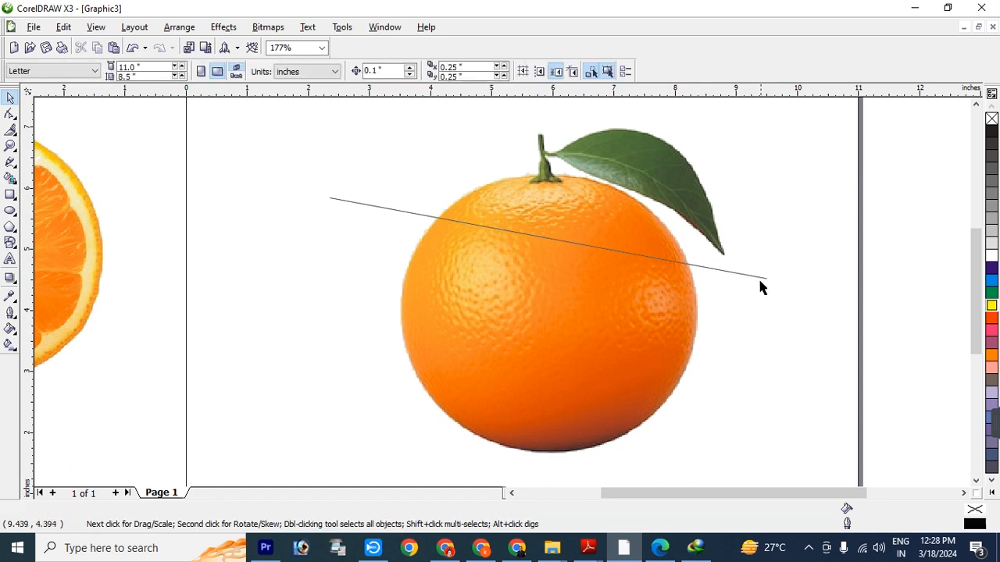
Use the cutting line, moved down about 1.8 inches across the lower half, to trim the remaining orange body and break it apart.
{"action": "left_click_drag", "start_coordinate": [762, 283], "coordinate": [738, 388]}
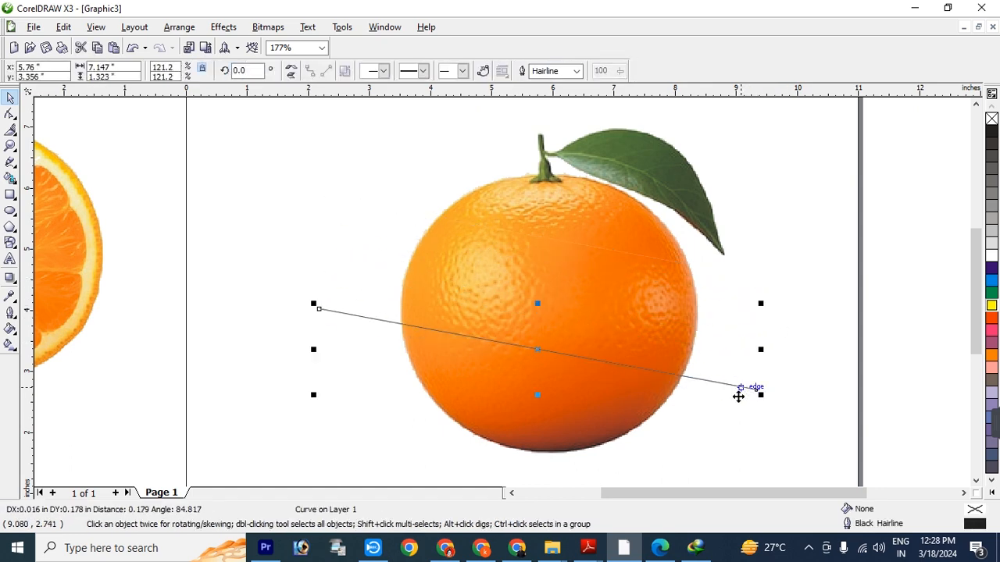
{"action": "left_click", "coordinate": [623, 324]}
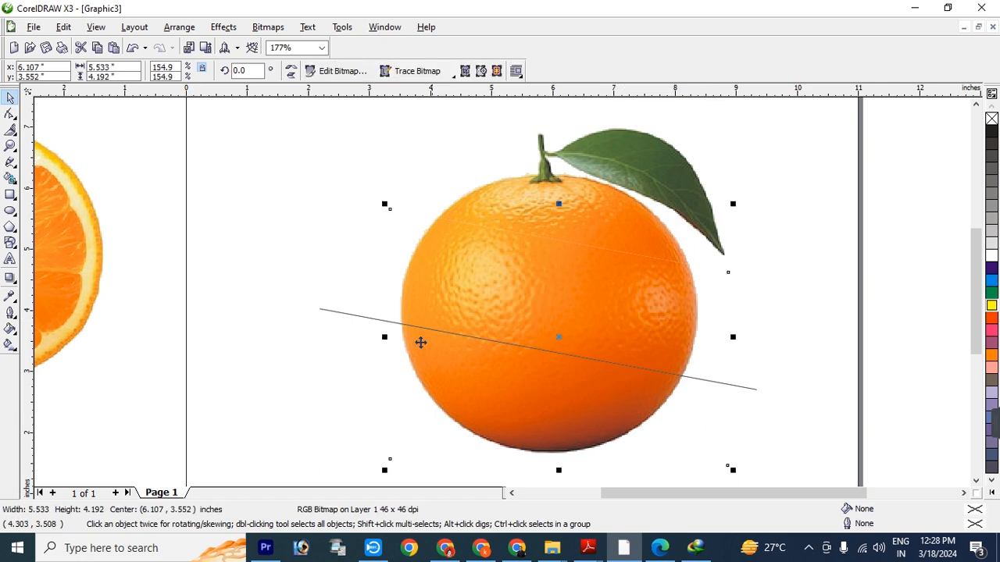
{"action": "left_click", "coordinate": [328, 313]}
{"action": "left_click", "coordinate": [593, 422], "text": "shift"}
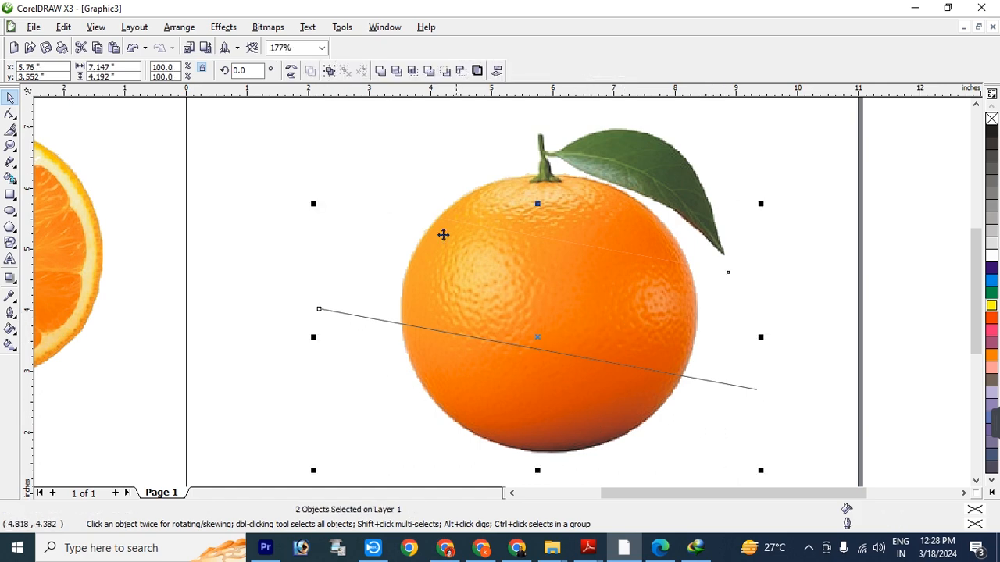
{"action": "left_click", "coordinate": [397, 71]}
{"action": "left_click", "coordinate": [179, 27]}
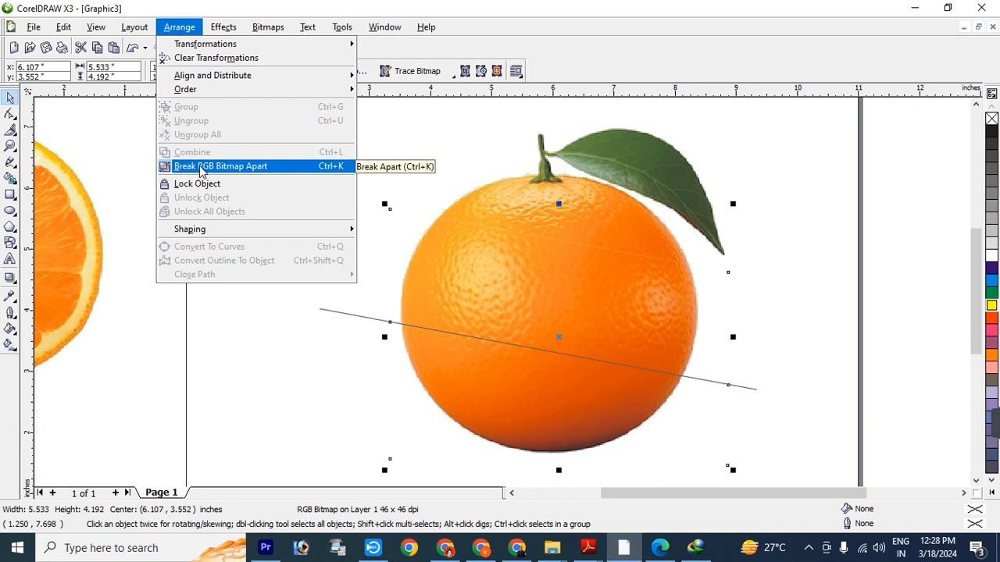
{"action": "left_click", "coordinate": [201, 171]}
{"action": "left_click", "coordinate": [274, 284]}
Delete the cutting line across the lower part of the orange.
{"action": "left_click", "coordinate": [480, 397]}
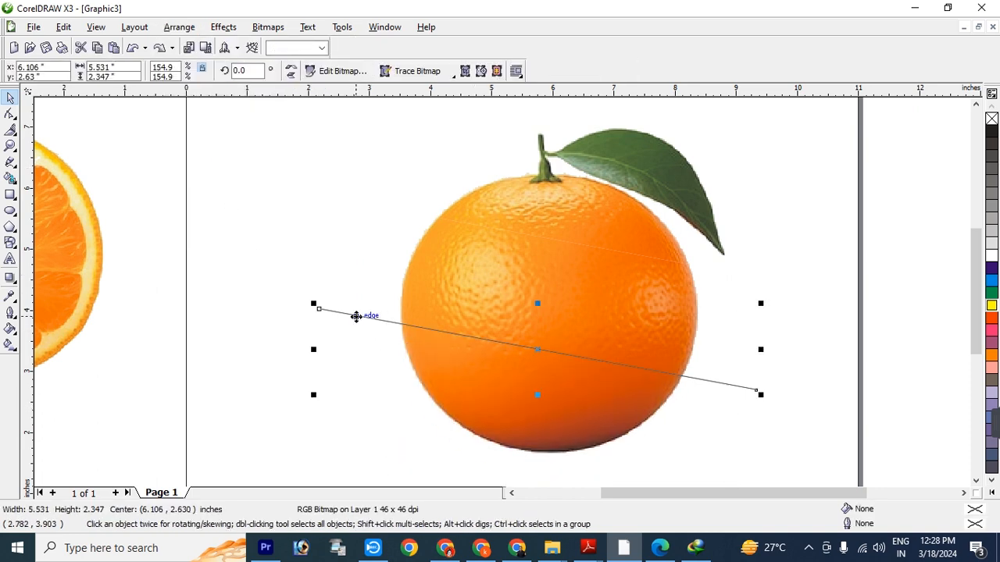
{"action": "left_click", "coordinate": [355, 316]}
{"action": "key", "text": "Delete"}
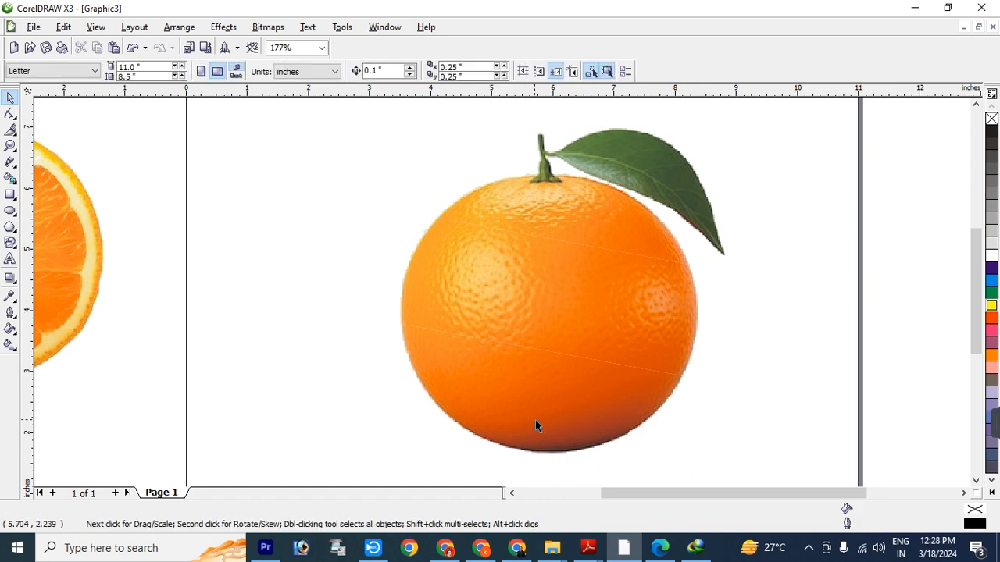
Move the orange's middle piece down and its lower piece down about 1.3 inches to open gaps between the three pieces.
{"action": "left_click", "coordinate": [567, 225]}
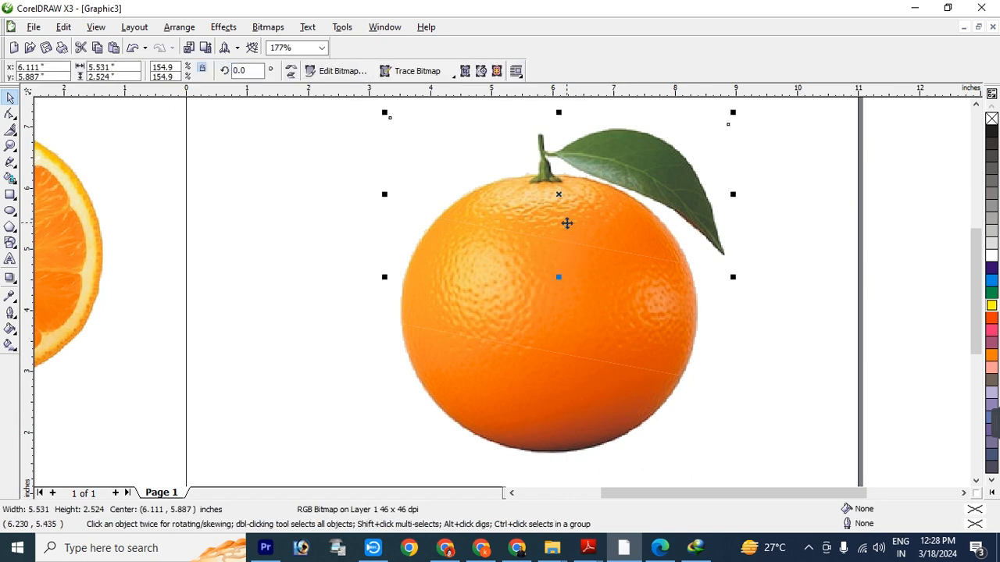
{"action": "left_click", "coordinate": [564, 297]}
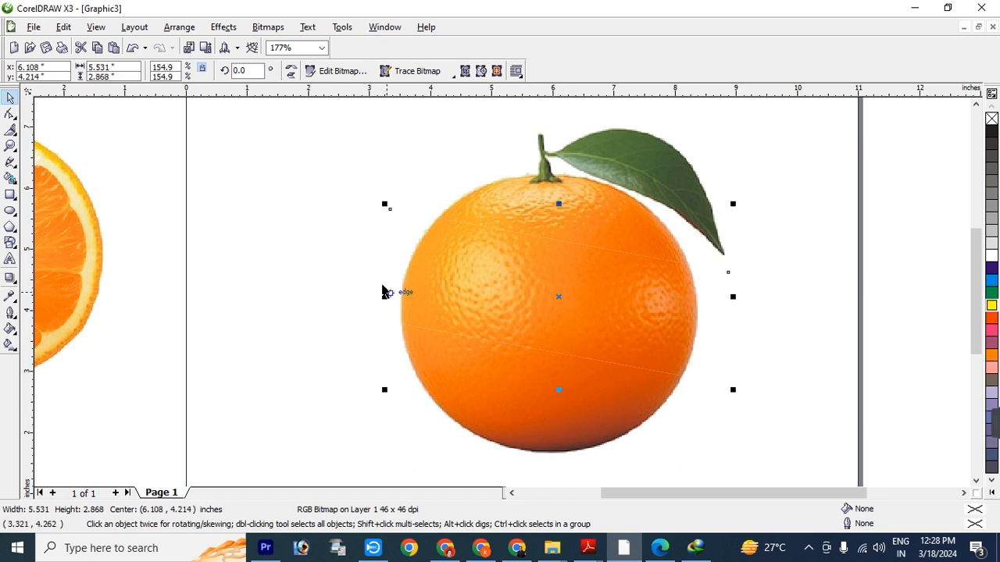
{"action": "left_click_drag", "start_coordinate": [564, 341], "coordinate": [571, 447]}
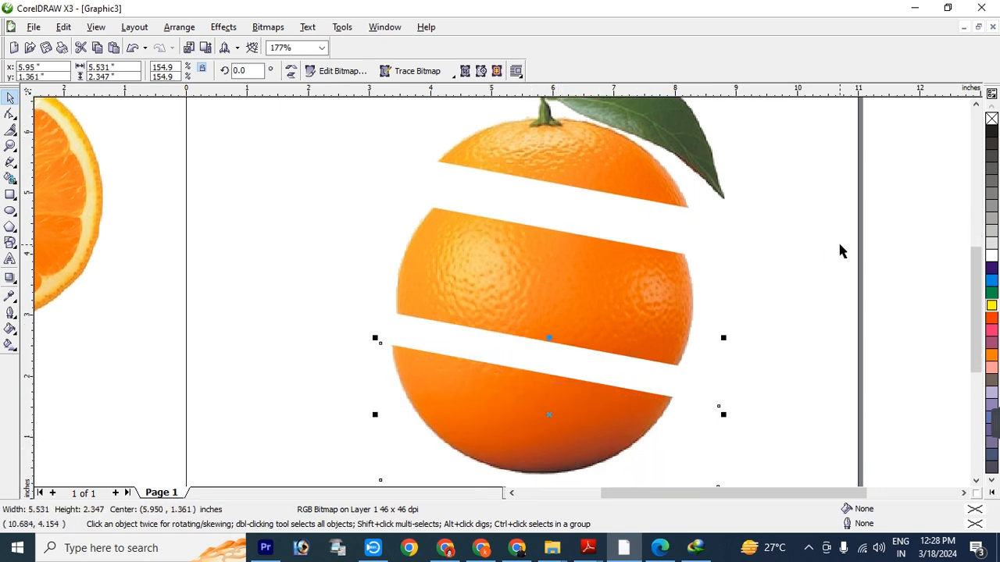
Nudge the orange's middle piece up slightly and move the orange slice photo over the cut orange, in front of its pieces.
{"action": "key", "text": "F4"}
{"action": "left_click", "coordinate": [211, 240]}
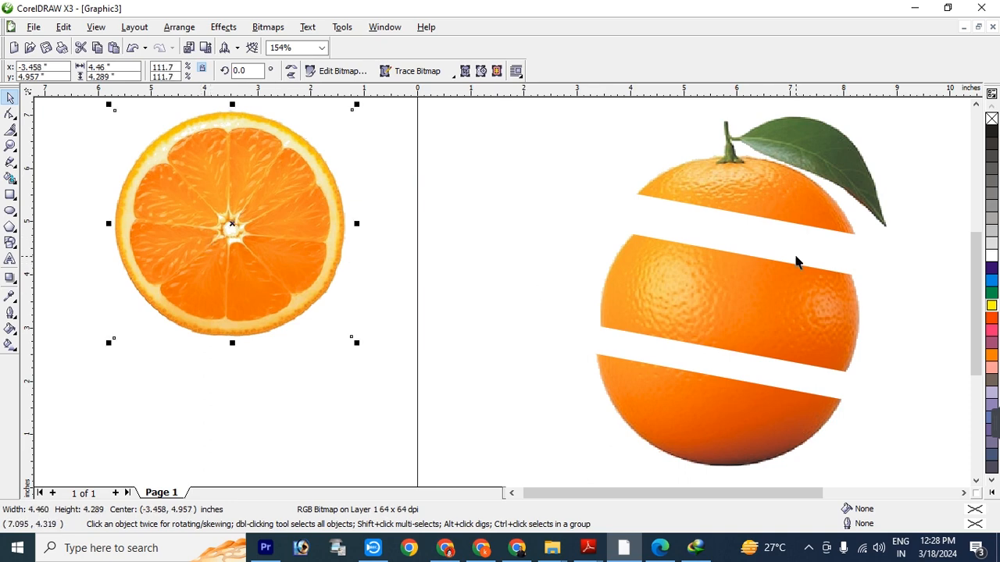
{"action": "left_click_drag", "start_coordinate": [293, 219], "coordinate": [510, 209]}
{"action": "left_click_drag", "start_coordinate": [768, 290], "coordinate": [761, 285]}
{"action": "left_click_drag", "start_coordinate": [451, 270], "coordinate": [645, 283]}
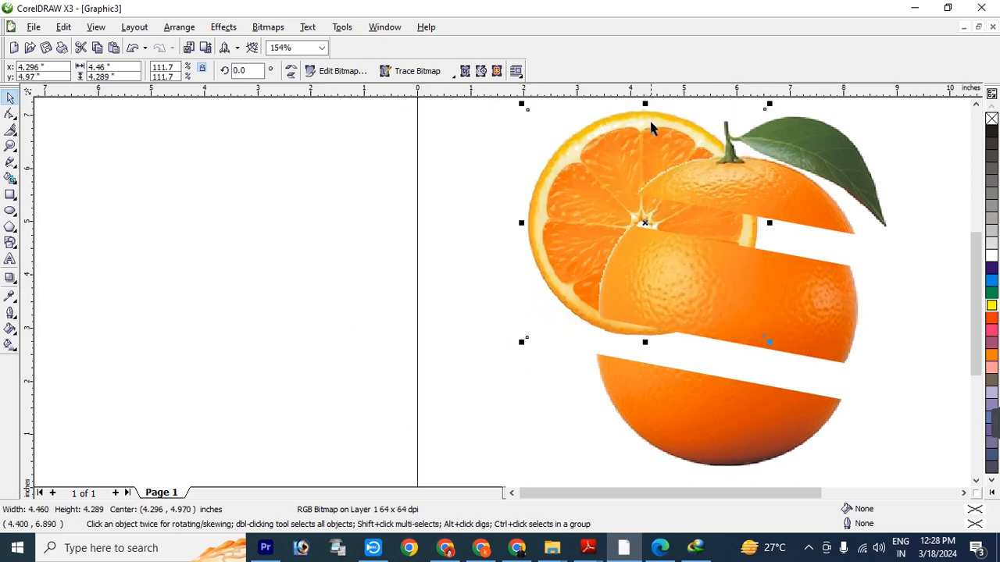
{"action": "left_click_drag", "start_coordinate": [569, 188], "coordinate": [458, 223]}
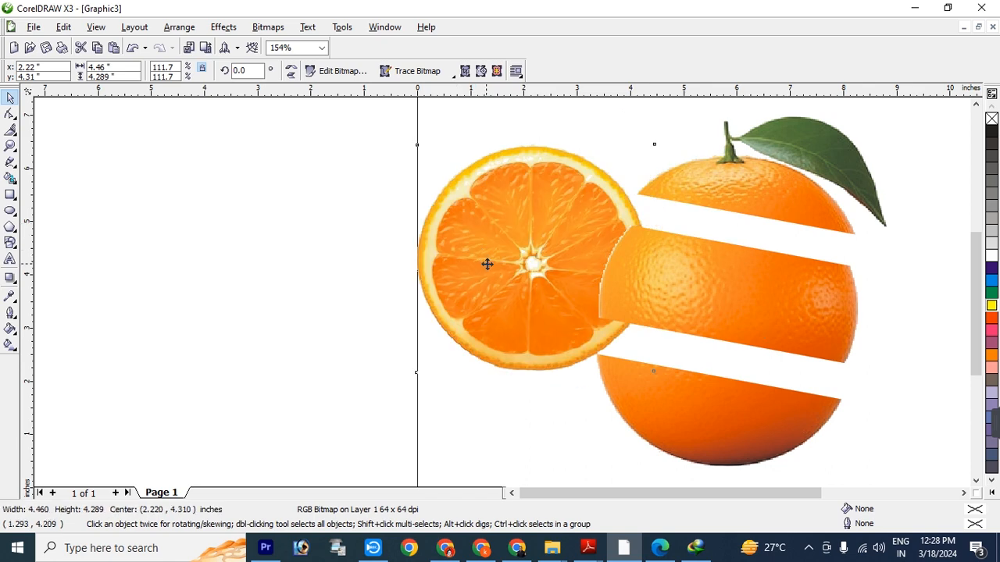
{"action": "left_click_drag", "start_coordinate": [487, 263], "coordinate": [613, 247]}
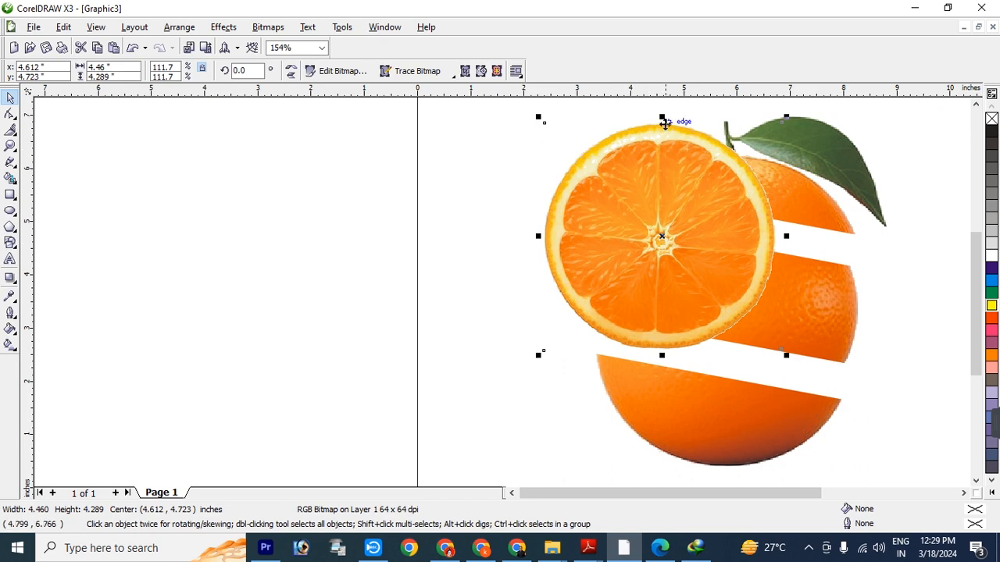
Flatten the slice photo to about 0.89 inches high, rotate it to 351.6° and place it on the top piece's cut face.
{"action": "left_click_drag", "start_coordinate": [661, 117], "coordinate": [752, 207]}
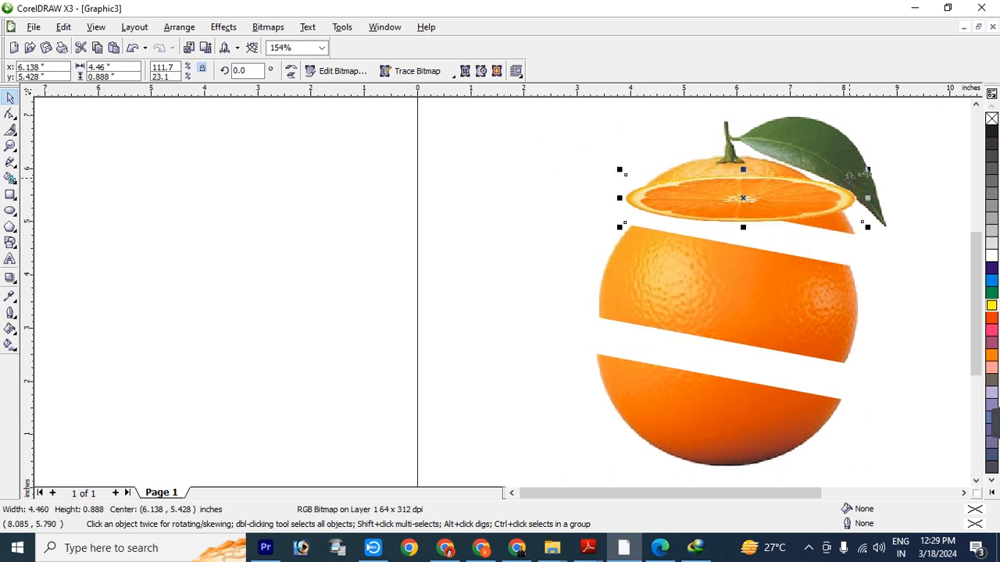
{"action": "left_click", "coordinate": [789, 209]}
{"action": "left_click_drag", "start_coordinate": [867, 168], "coordinate": [879, 187]}
{"action": "left_click_drag", "start_coordinate": [810, 218], "coordinate": [801, 233]}
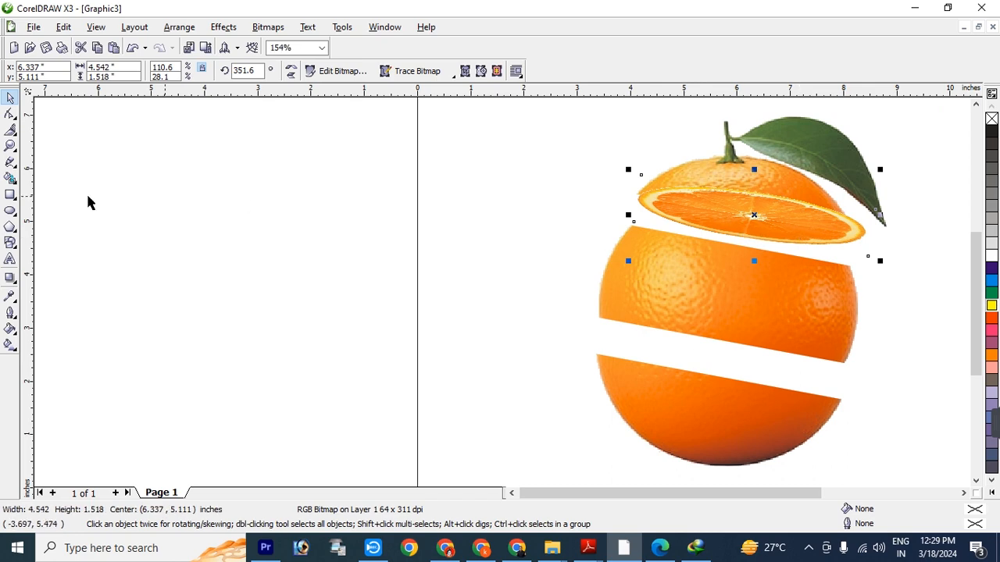
Scale the slice down, nudge it up against the top piece and stretch it to about 4.33 inches wide.
{"action": "left_click", "coordinate": [9, 146]}
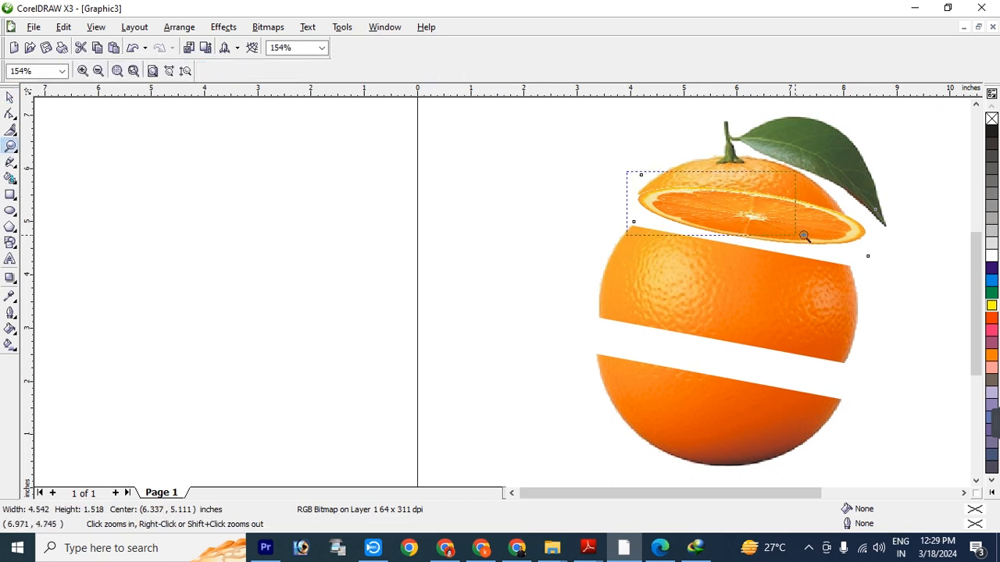
{"action": "left_click_drag", "start_coordinate": [804, 236], "coordinate": [903, 257]}
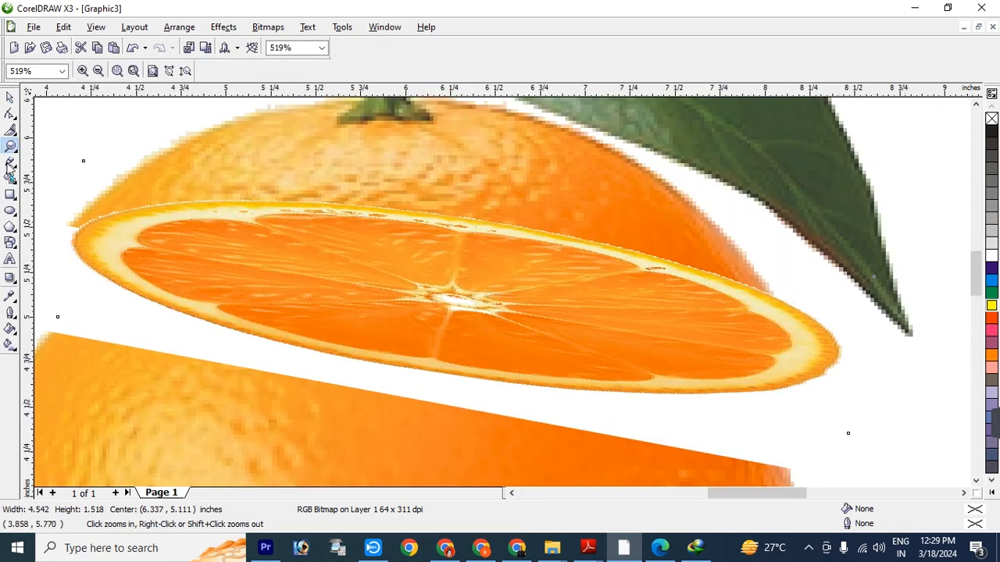
{"action": "left_click", "coordinate": [10, 97]}
{"action": "left_click_drag", "start_coordinate": [150, 271], "coordinate": [143, 264]}
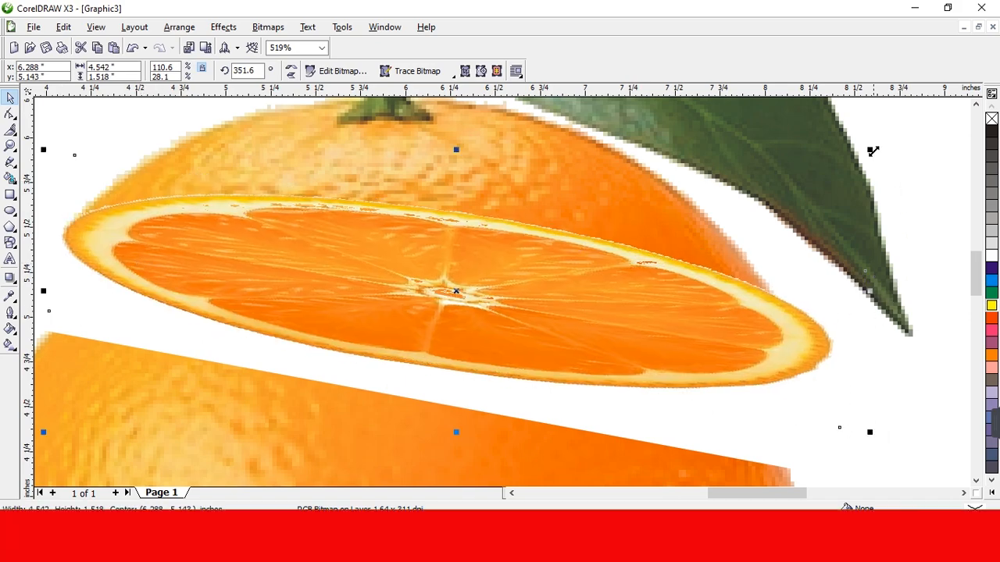
{"action": "left_click_drag", "start_coordinate": [872, 151], "coordinate": [805, 171]}
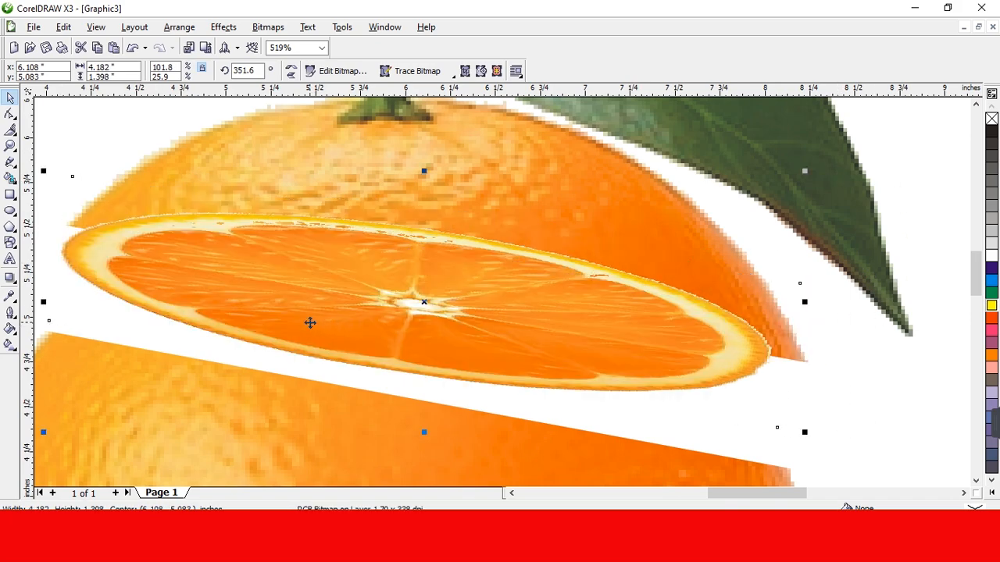
{"action": "left_click_drag", "start_coordinate": [310, 323], "coordinate": [307, 306]}
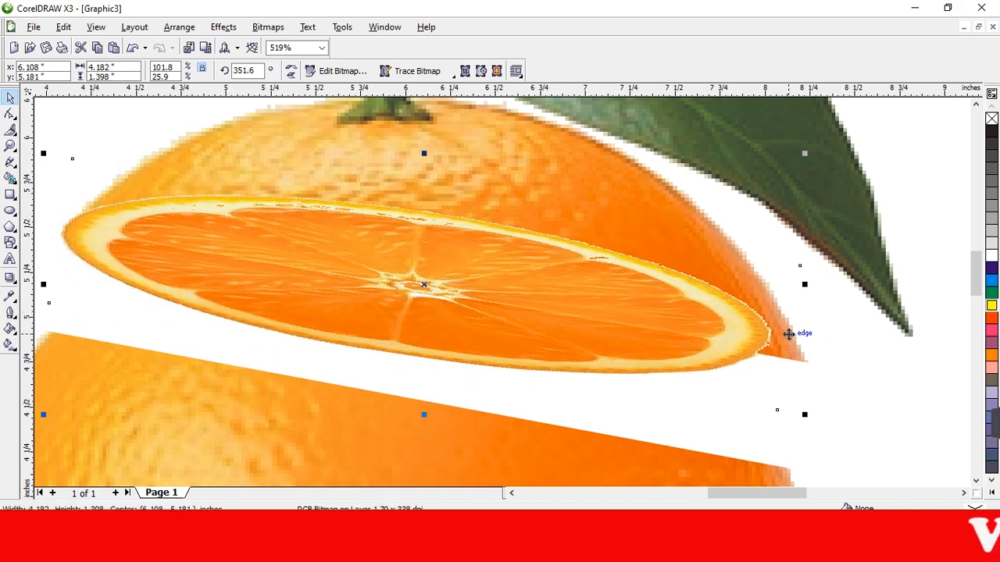
{"action": "left_click_drag", "start_coordinate": [802, 283], "coordinate": [832, 284]}
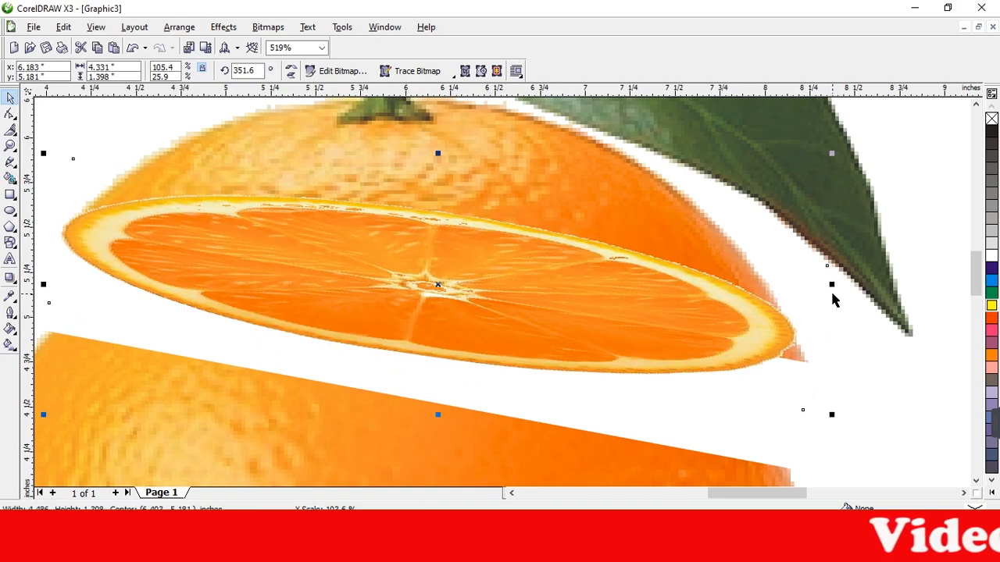
Rotate the slice to 349.9°, reposition it and scale it to about 4.4 inches wide to match the top piece's cut edge.
{"action": "left_click_drag", "start_coordinate": [832, 160], "coordinate": [849, 165]}
{"action": "left_click_drag", "start_coordinate": [652, 351], "coordinate": [664, 373]}
{"action": "left_click", "coordinate": [660, 363]}
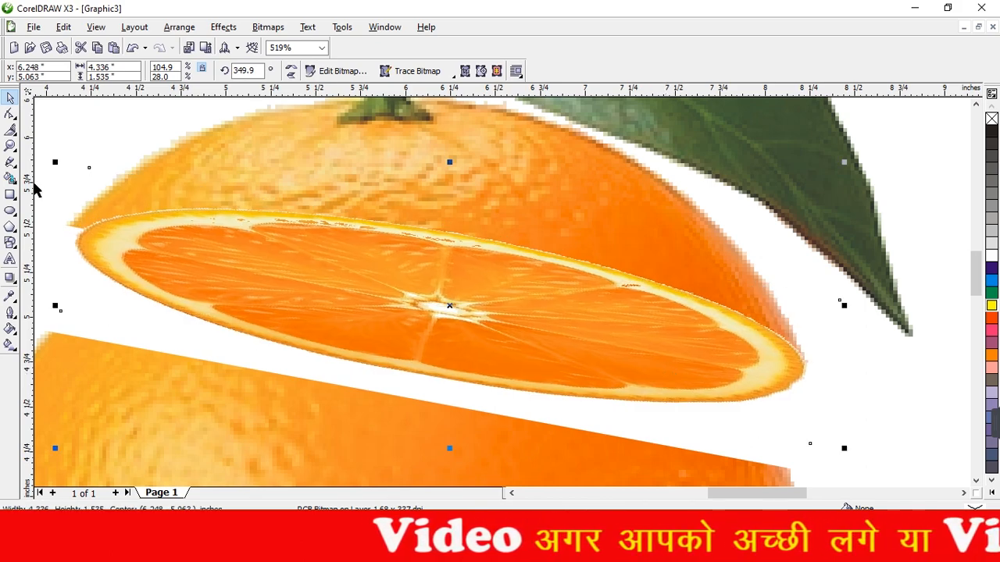
{"action": "mouse_move", "coordinate": [54, 164]}
{"action": "left_mouse_down"}
{"action": "mouse_move", "coordinate": [38, 151]}
{"action": "mouse_move", "coordinate": [67, 161]}
{"action": "left_mouse_up"}
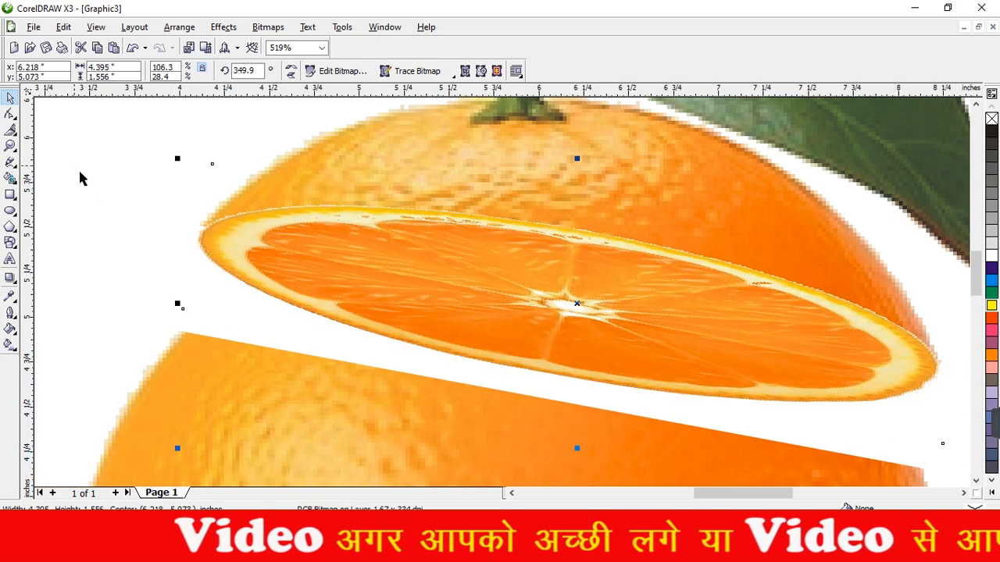
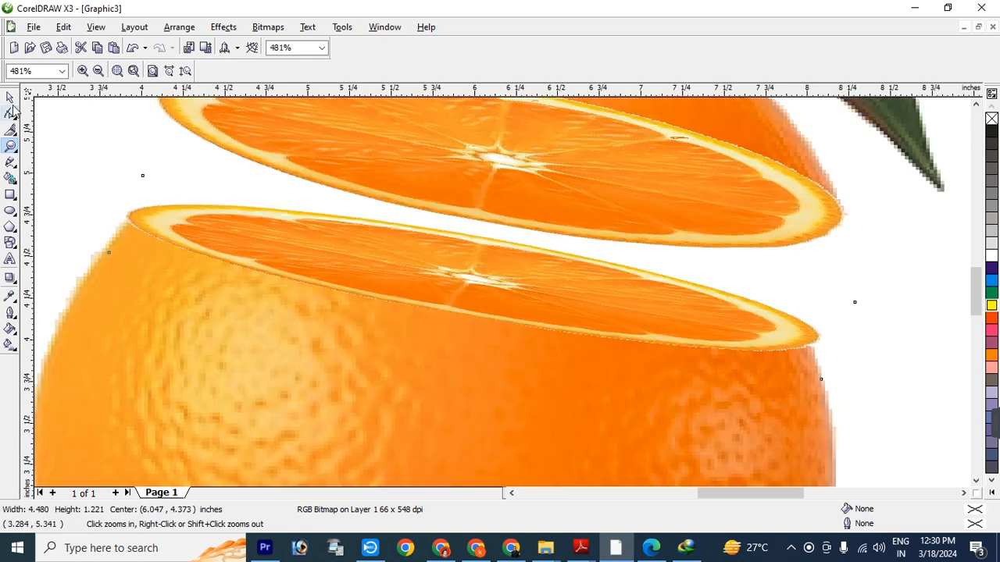
Nudge the slice on the middle piece's upper cut down and narrow it to about 4.45 inches to fit the edges.
{"action": "left_click", "coordinate": [10, 96]}
{"action": "left_click_drag", "start_coordinate": [438, 274], "coordinate": [435, 283]}
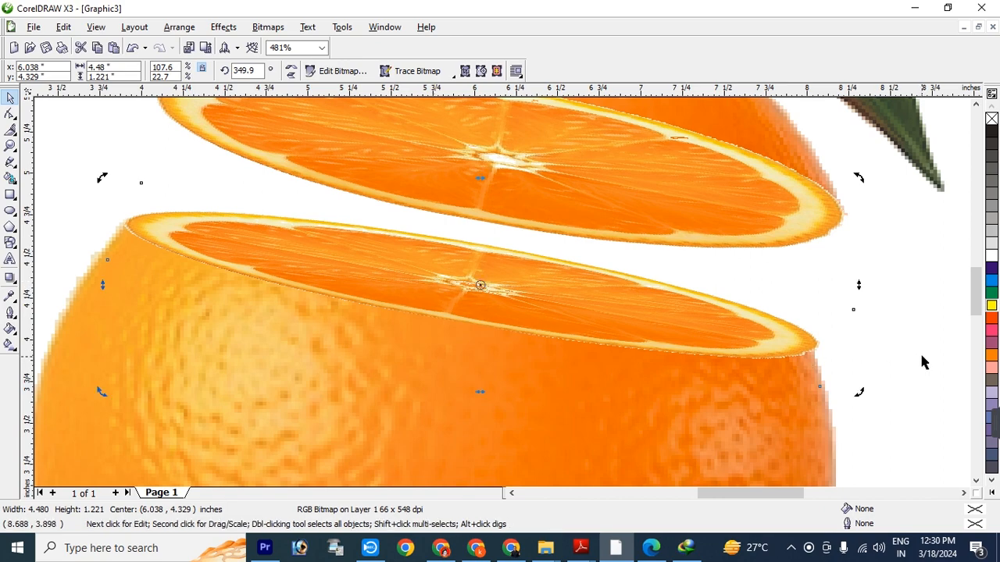
{"action": "left_click", "coordinate": [775, 330]}
{"action": "left_click_drag", "start_coordinate": [859, 285], "coordinate": [852, 285]}
{"action": "left_click", "coordinate": [888, 325]}
{"action": "key", "text": "F4"}
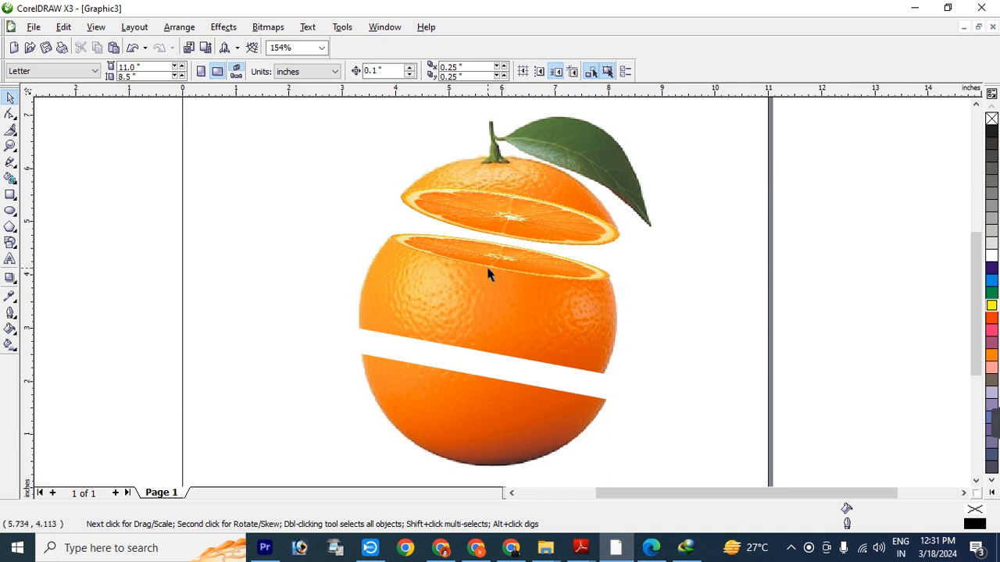
Copy the middle piece's slice onto the lower piece's cut and stretch the copy to about 5.06 inches wide.
{"action": "left_click", "coordinate": [494, 266]}
{"action": "left_click_drag", "start_coordinate": [493, 258], "coordinate": [463, 372]}
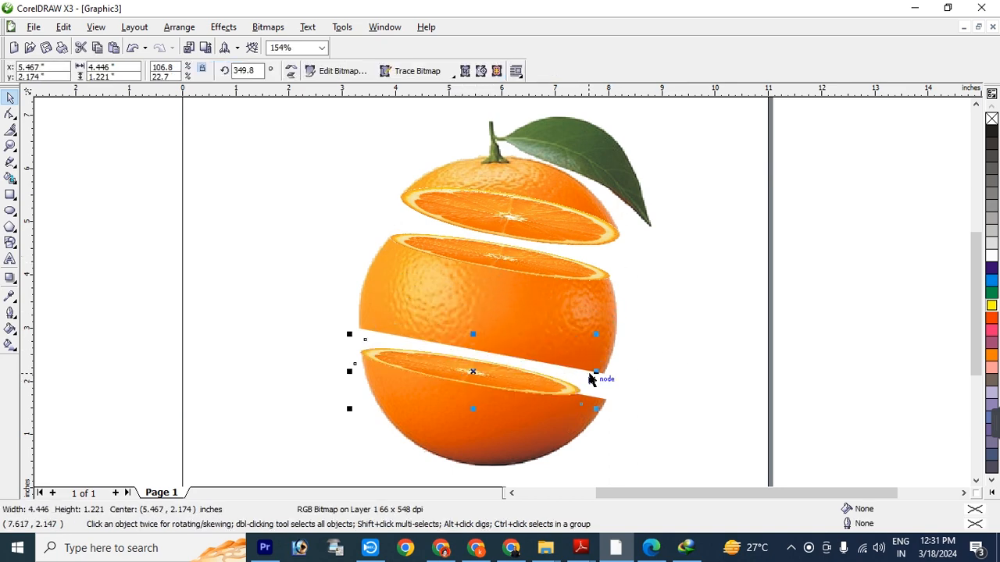
{"action": "left_click_drag", "start_coordinate": [596, 373], "coordinate": [630, 374]}
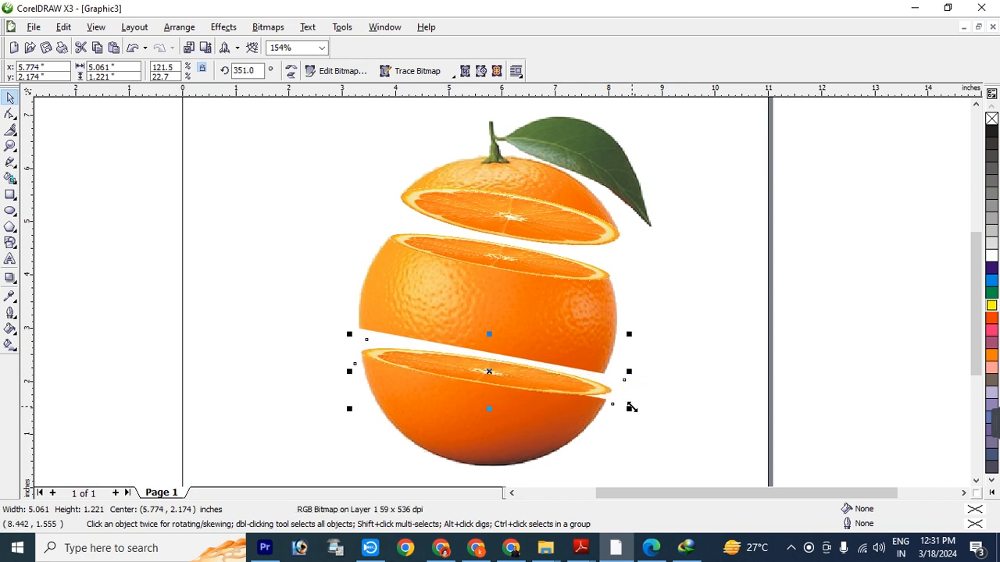
Resize the lower slice to about 5.12 by 1.21 inches, rotate it to 351.4° and shift it onto the lower piece's cut.
{"action": "left_click_drag", "start_coordinate": [631, 412], "coordinate": [633, 417]}
{"action": "left_click_drag", "start_coordinate": [588, 393], "coordinate": [587, 392]}
{"action": "left_click", "coordinate": [587, 392]}
{"action": "left_click_drag", "start_coordinate": [632, 330], "coordinate": [637, 346]}
{"action": "left_click_drag", "start_coordinate": [502, 386], "coordinate": [505, 393]}
{"action": "left_click_drag", "start_coordinate": [566, 385], "coordinate": [561, 391]}
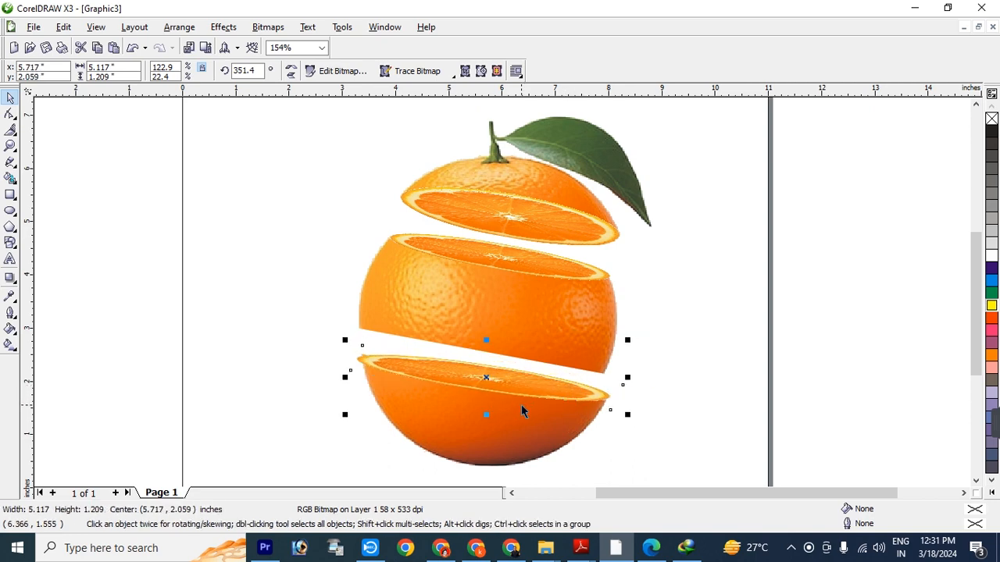
Align the lower slice with the lower piece's cut edge, rotating it to 349.8° and resizing it to about 5.03 by 1.32 inches.
{"action": "left_click", "coordinate": [10, 145]}
{"action": "left_click_drag", "start_coordinate": [357, 338], "coordinate": [656, 435]}
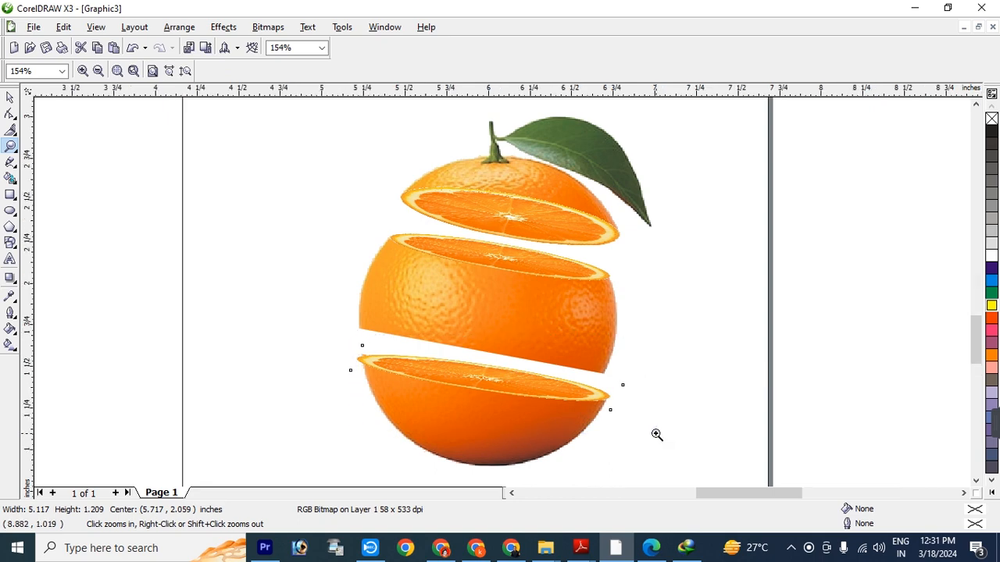
{"action": "left_click", "coordinate": [10, 97]}
{"action": "left_click_drag", "start_coordinate": [107, 225], "coordinate": [112, 217]}
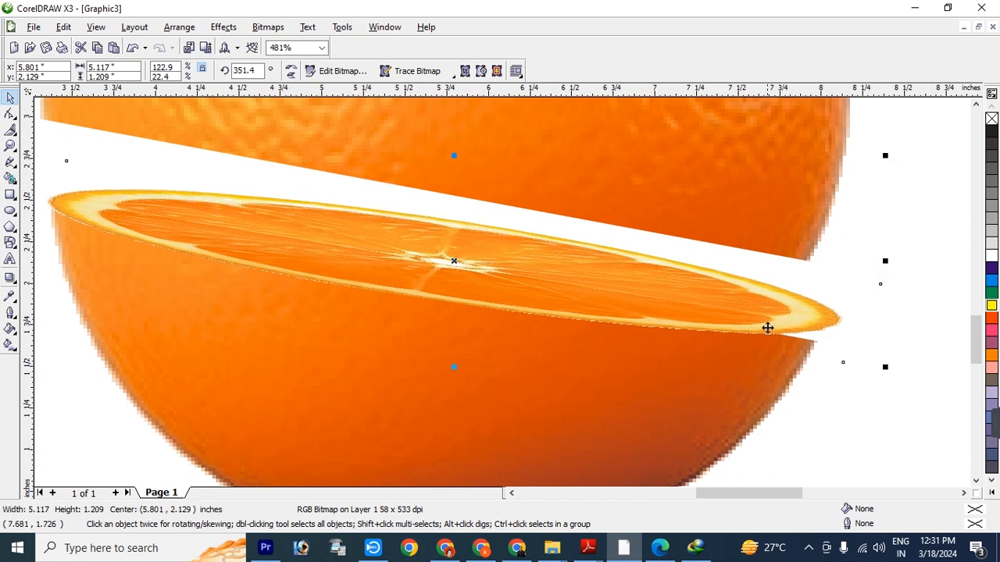
{"action": "left_click", "coordinate": [767, 328]}
{"action": "left_click_drag", "start_coordinate": [885, 159], "coordinate": [885, 165]}
{"action": "left_click_drag", "start_coordinate": [651, 320], "coordinate": [649, 327]}
{"action": "left_click_drag", "start_coordinate": [882, 270], "coordinate": [870, 268]}
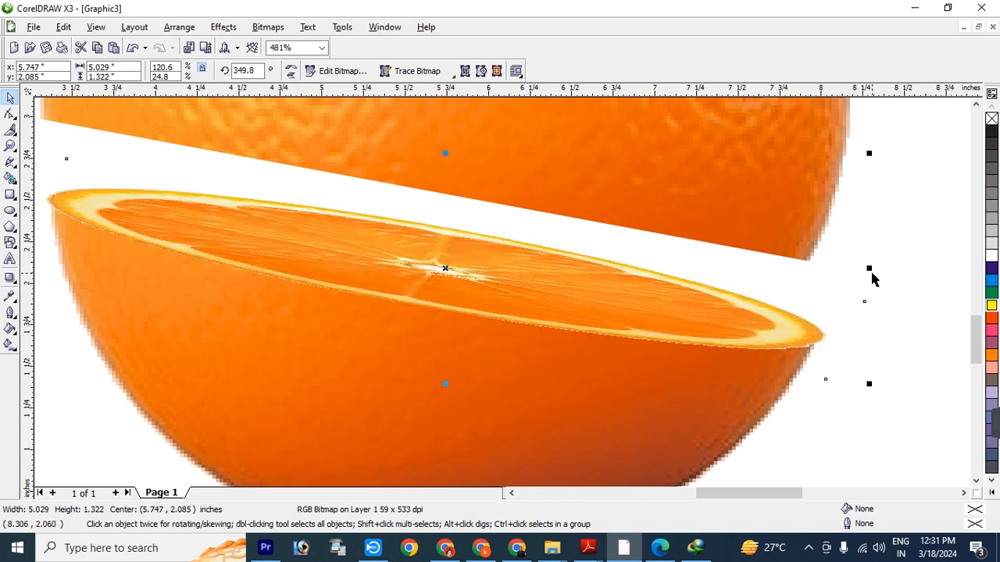
{"action": "left_click", "coordinate": [927, 339]}
{"action": "key", "text": "F4"}
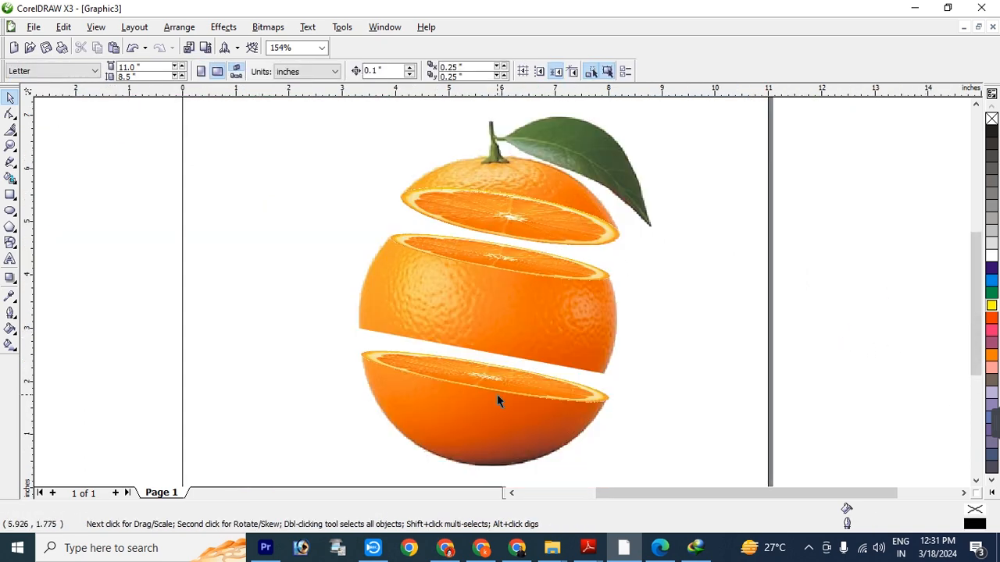
Add a Multiply drop shadow falling downward from the orange's middle piece, with opacity 50 and feather 15.
{"action": "left_click", "coordinate": [510, 322]}
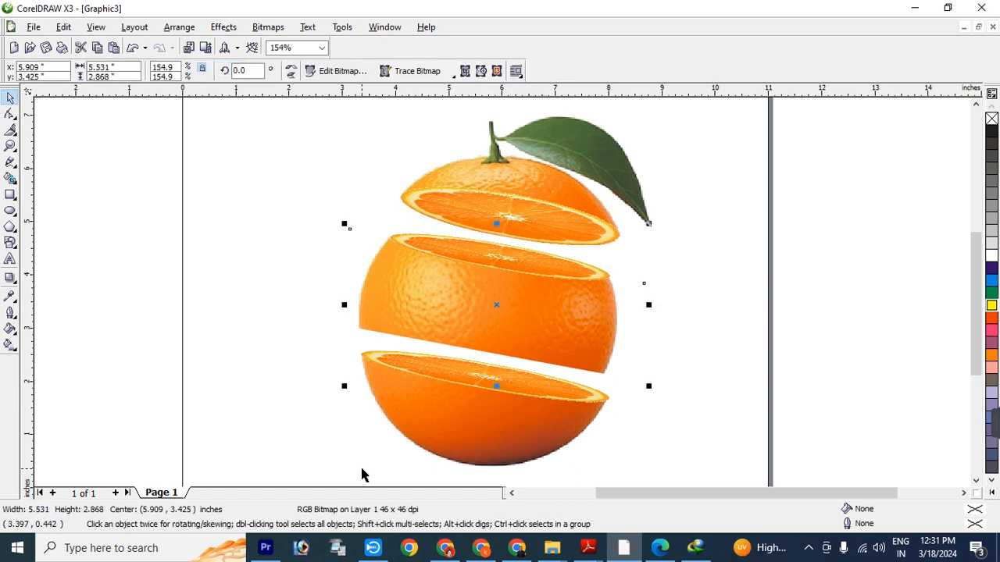
{"action": "left_click", "coordinate": [14, 281]}
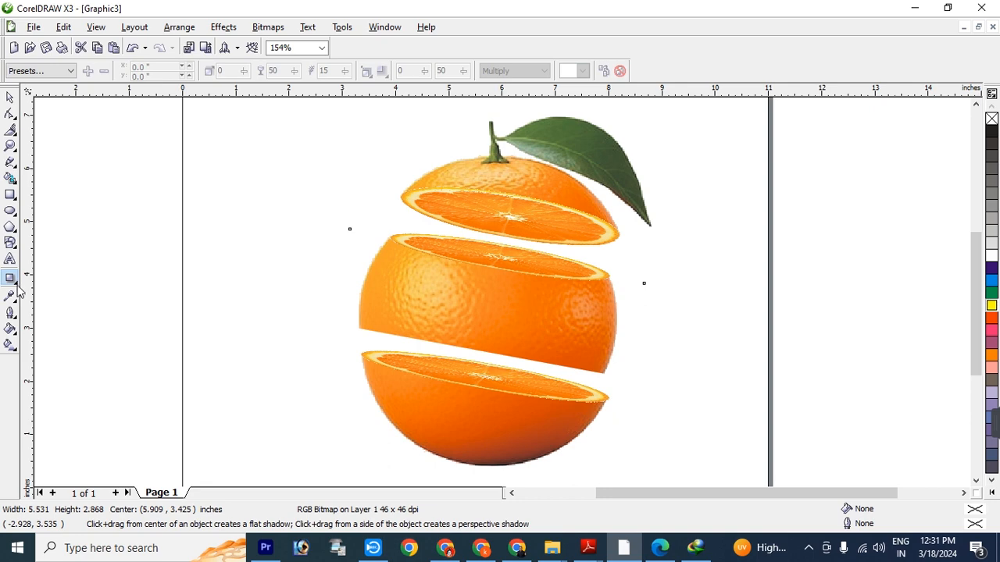
{"action": "left_click", "coordinate": [16, 286]}
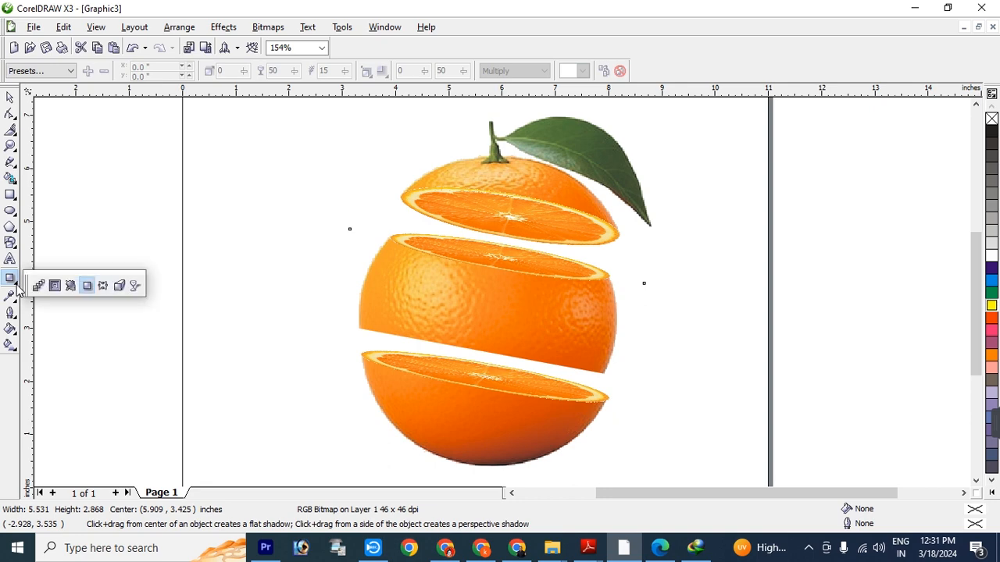
{"action": "left_click", "coordinate": [87, 287]}
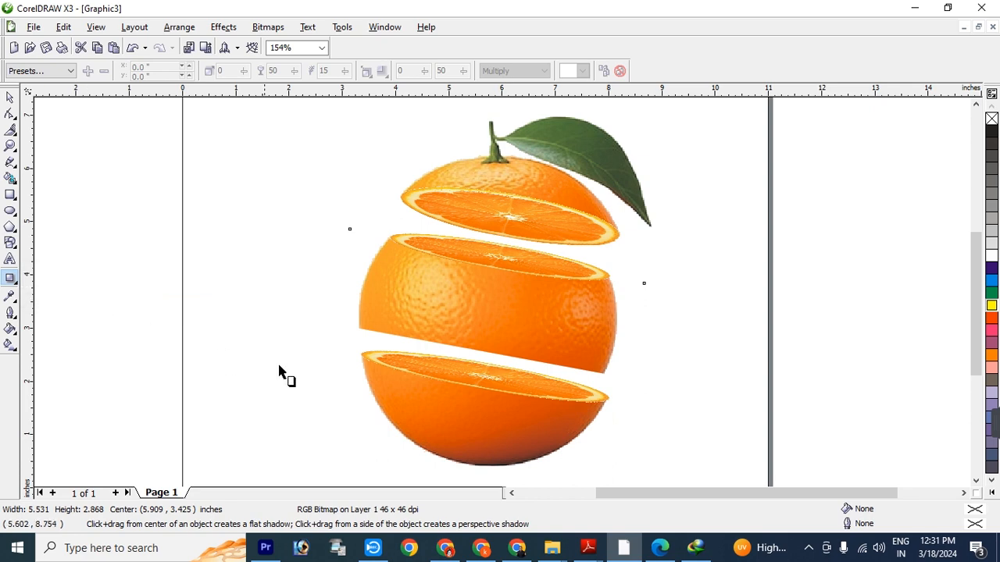
{"action": "left_click_drag", "start_coordinate": [490, 304], "coordinate": [482, 384]}
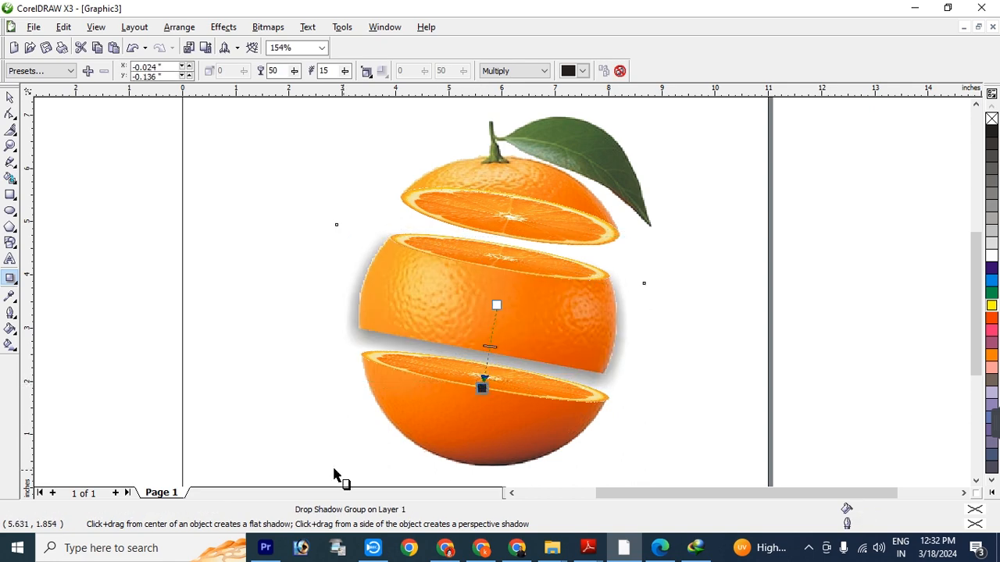
Place the lower piece and its slice behind the middle piece's shadow and inspect the shaded cut up close.
{"action": "left_click", "coordinate": [10, 97]}
{"action": "left_click", "coordinate": [285, 298]}
{"action": "left_click_drag", "start_coordinate": [285, 298], "coordinate": [667, 469]}
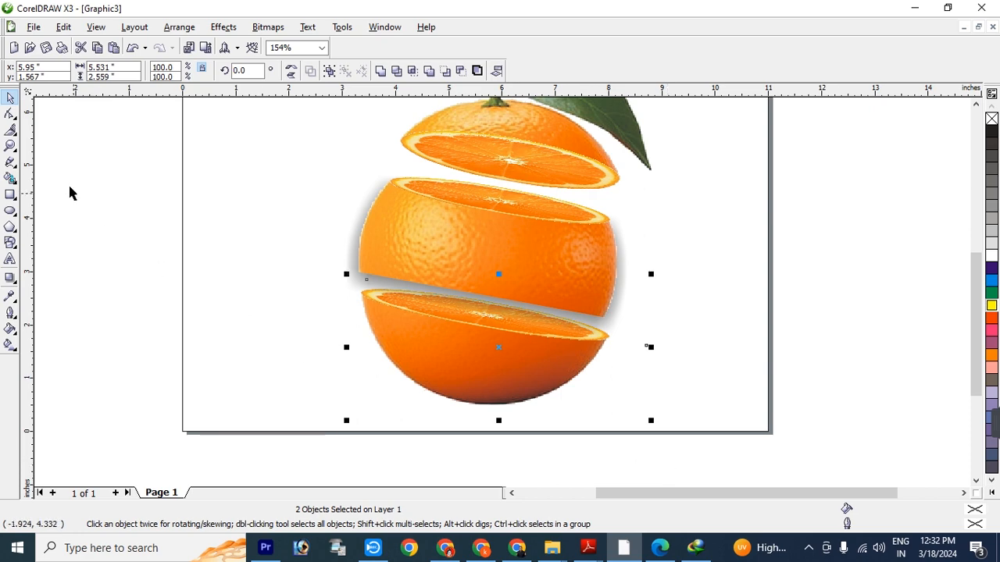
{"action": "left_click", "coordinate": [10, 146]}
{"action": "left_click_drag", "start_coordinate": [402, 297], "coordinate": [609, 338]}
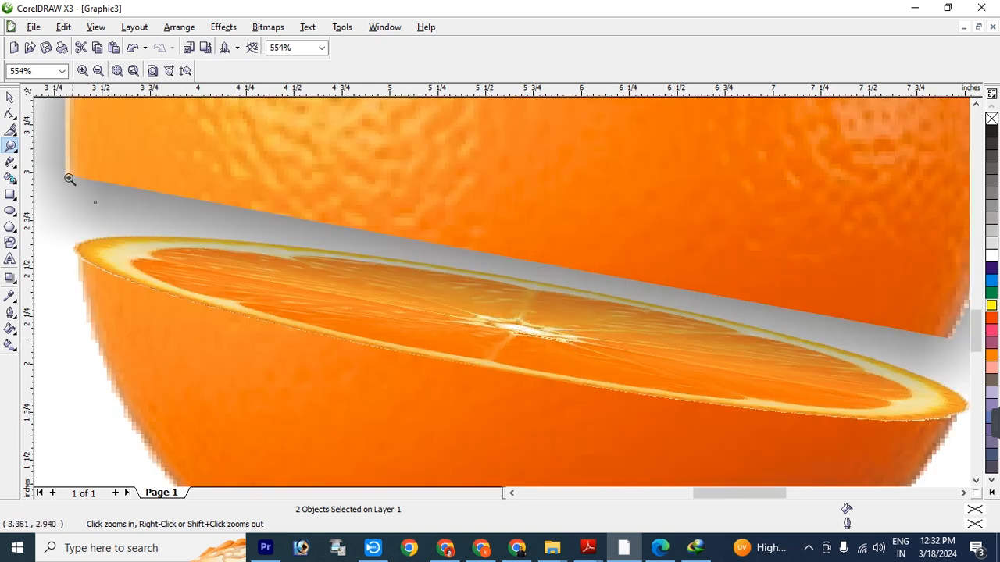
{"action": "left_click", "coordinate": [10, 98]}
{"action": "key", "text": "F3"}
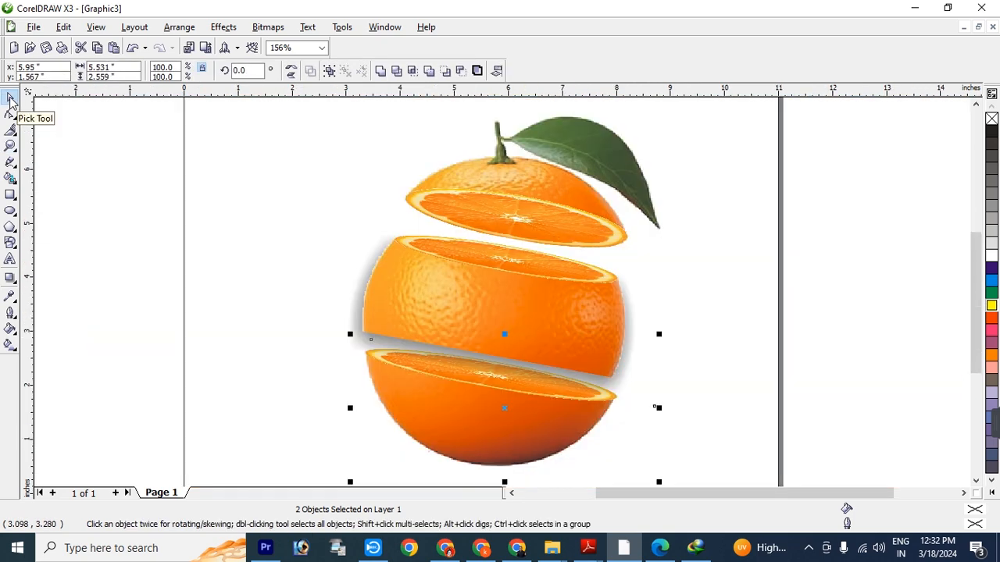
{"action": "left_click", "coordinate": [704, 318]}
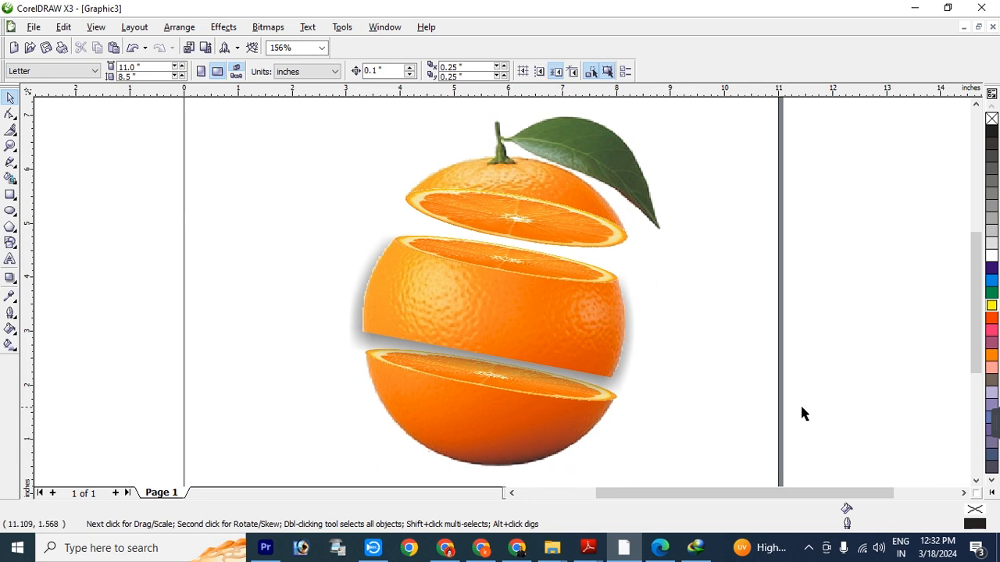
{"action": "left_click", "coordinate": [975, 482]}
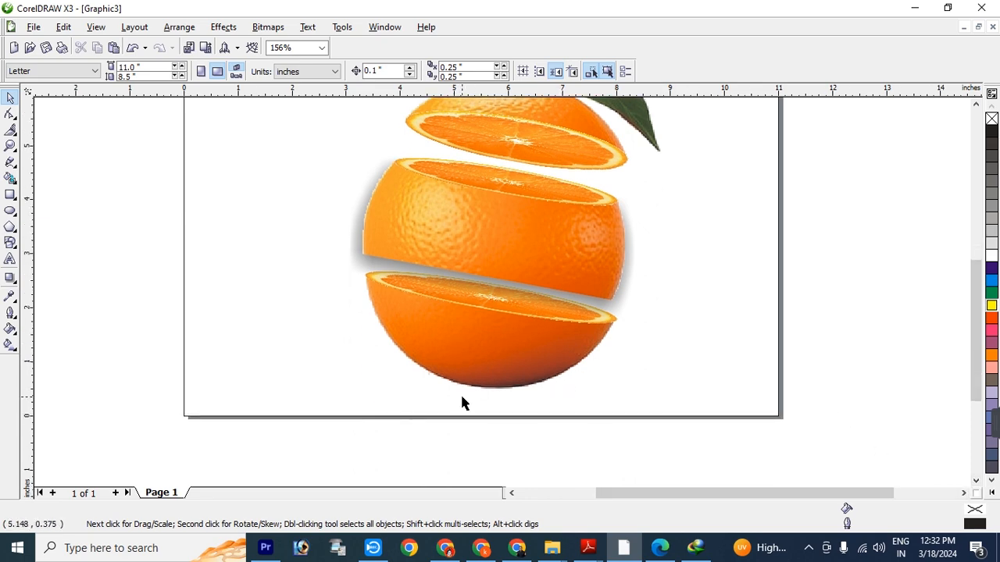
{"action": "scroll", "coordinate": [462, 402], "scroll_direction": "up", "scroll_amount": 3}
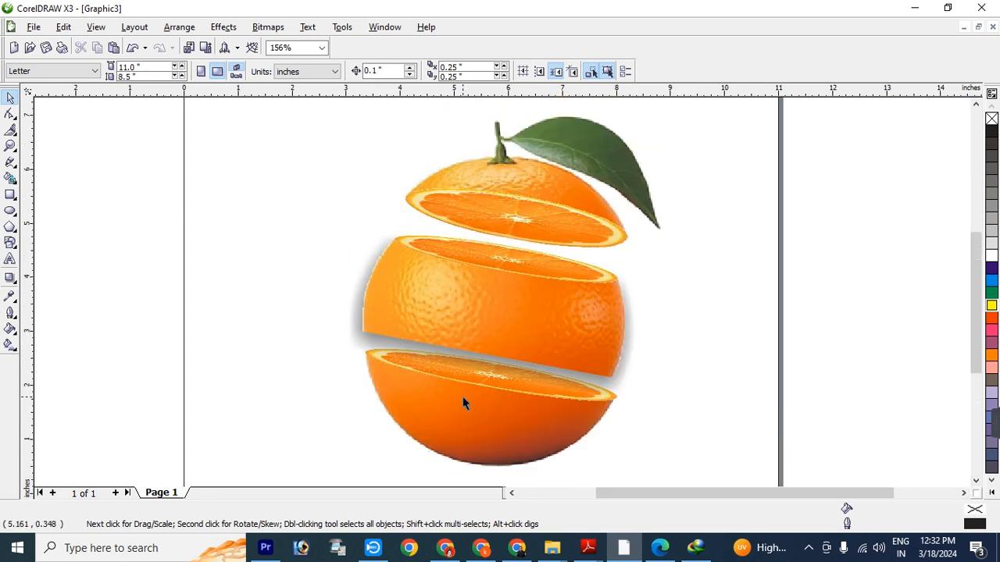
Nudge all the orange pieces and their slices together up the page by 0.2 inches.
{"action": "scroll", "coordinate": [503, 299], "scroll_direction": "down", "scroll_amount": 5}
{"action": "left_click_drag", "start_coordinate": [435, 208], "coordinate": [615, 362]}
{"action": "key", "text": "Up"}
{"action": "key", "text": "Up"}
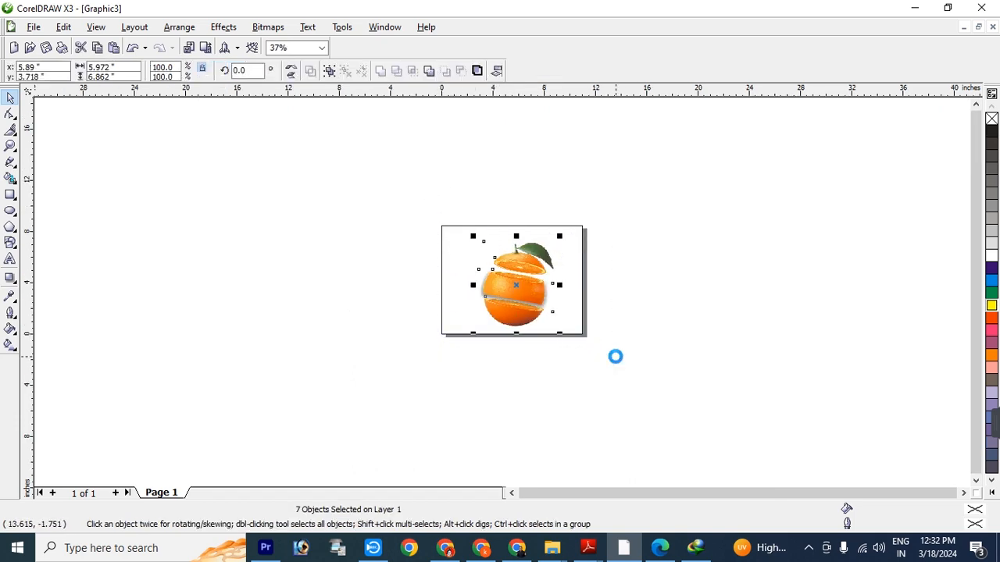
{"action": "key", "text": "Escape"}
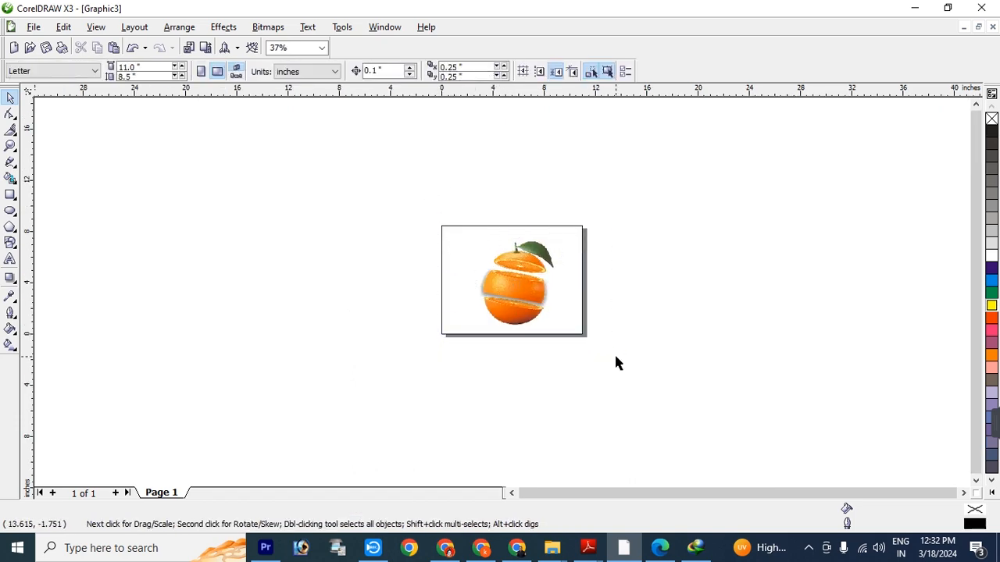
{"action": "key", "text": "F4"}
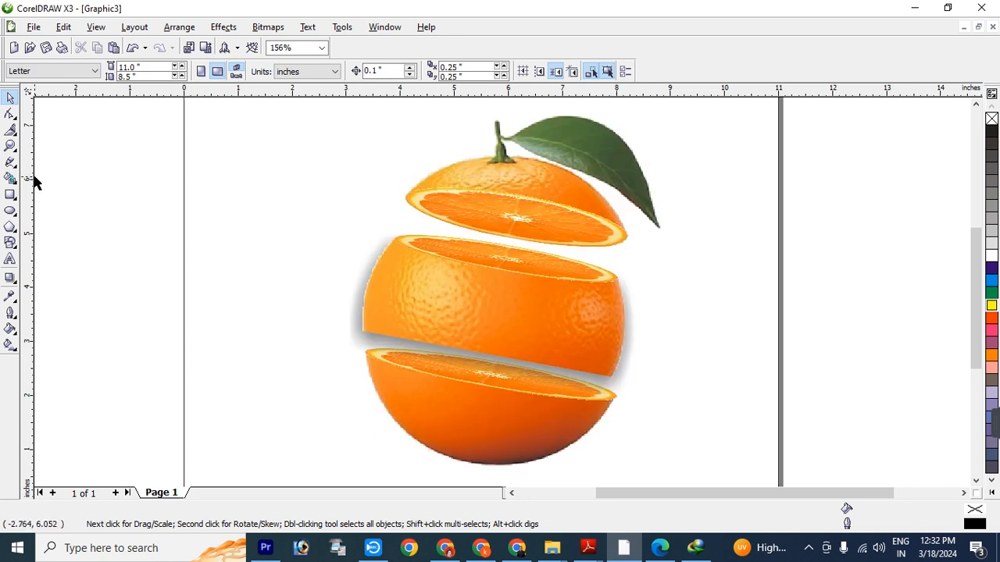
Draw an ellipse about 1.94 by 0.62 inches beside the orange, with an orange fill and no outline.
{"action": "left_click", "coordinate": [10, 210]}
{"action": "mouse_move", "coordinate": [207, 200]}
{"action": "left_mouse_down"}
{"action": "mouse_move", "coordinate": [234, 230]}
{"action": "mouse_move", "coordinate": [322, 243]}
{"action": "left_mouse_up"}
{"action": "key", "text": "space"}
{"action": "left_click", "coordinate": [273, 238]}
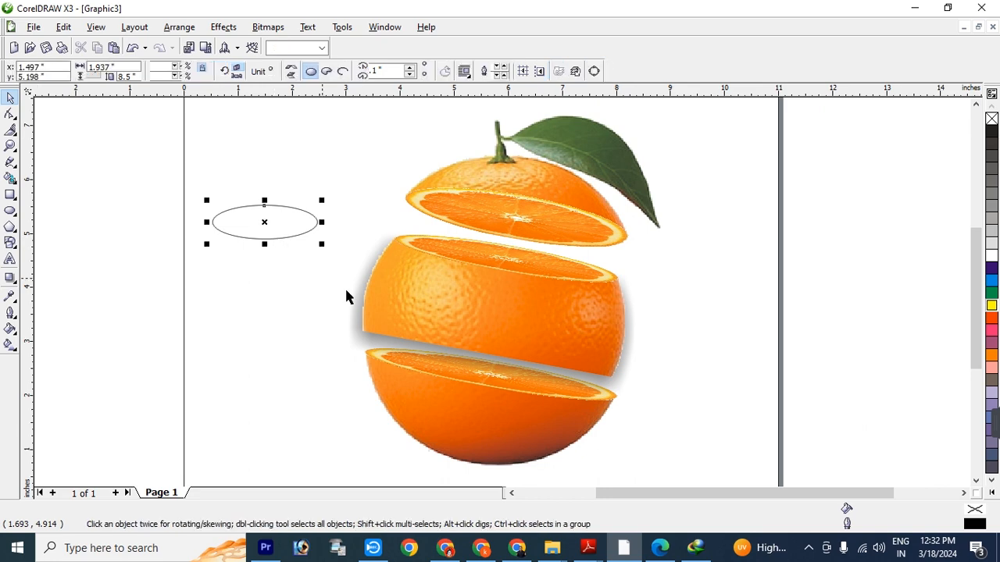
{"action": "left_click", "coordinate": [990, 358]}
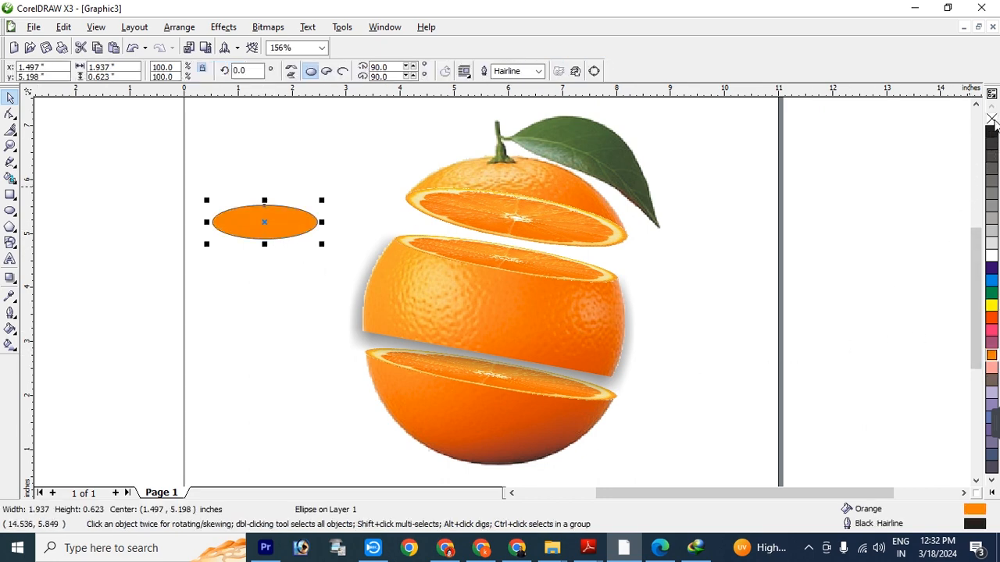
{"action": "right_click", "coordinate": [991, 118]}
Place the ellipse just beneath the orange's lower piece and convert it to a 300 dpi CMYK bitmap.
{"action": "left_click_drag", "start_coordinate": [264, 237], "coordinate": [488, 434]}
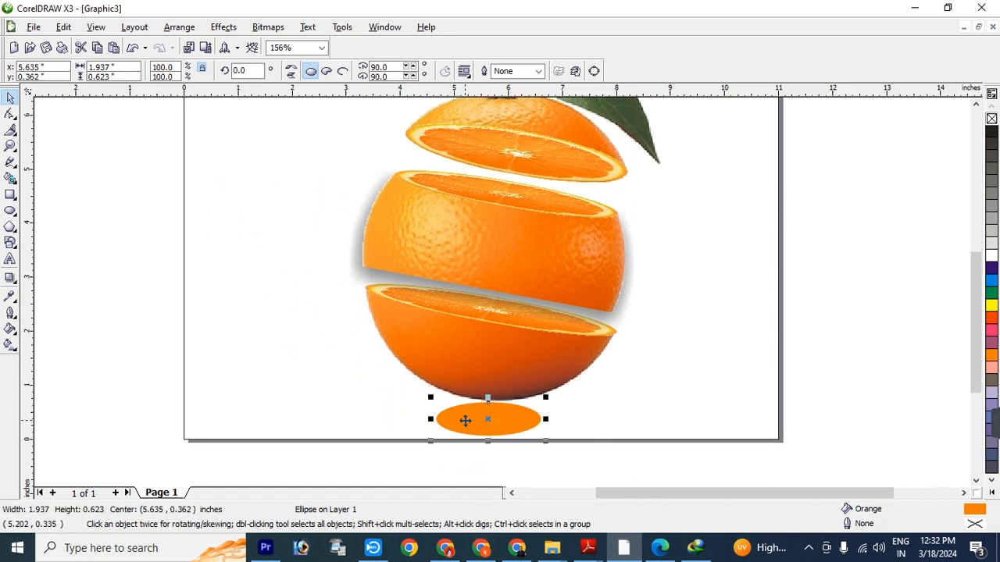
{"action": "left_click_drag", "start_coordinate": [514, 419], "coordinate": [506, 420]}
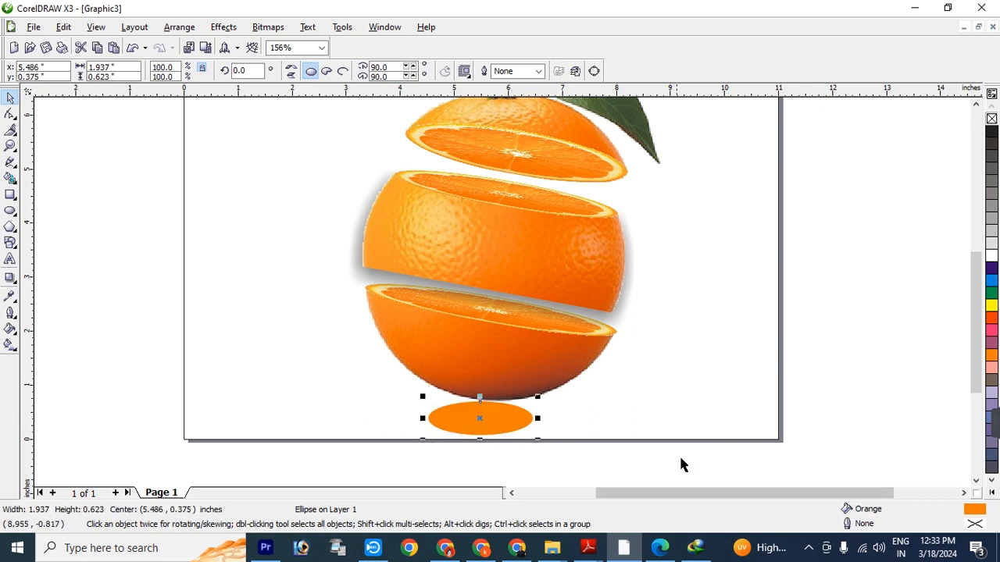
{"action": "left_click", "coordinate": [269, 28]}
{"action": "mouse_move", "coordinate": [293, 258]}
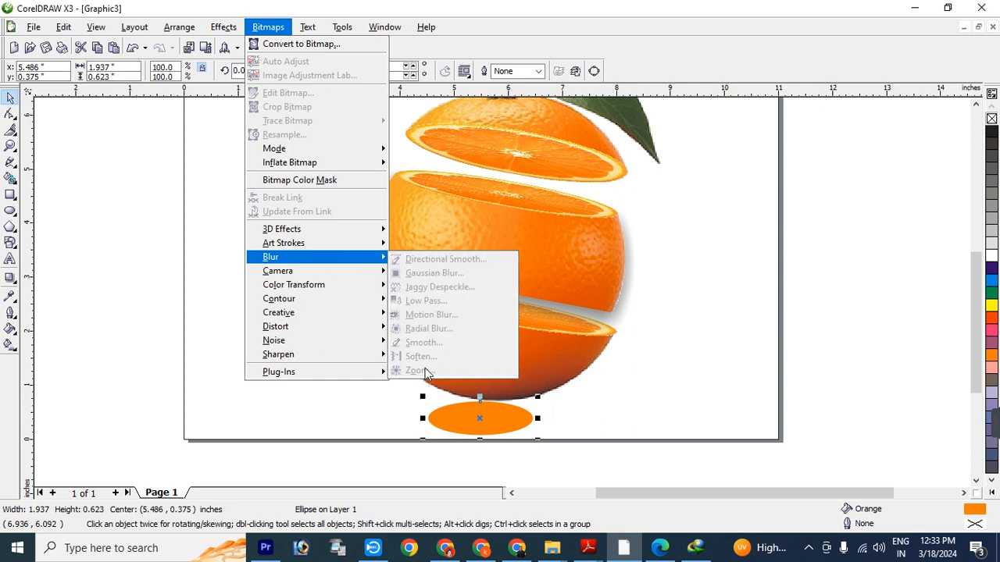
{"action": "left_click", "coordinate": [289, 45]}
{"action": "left_click", "coordinate": [465, 356]}
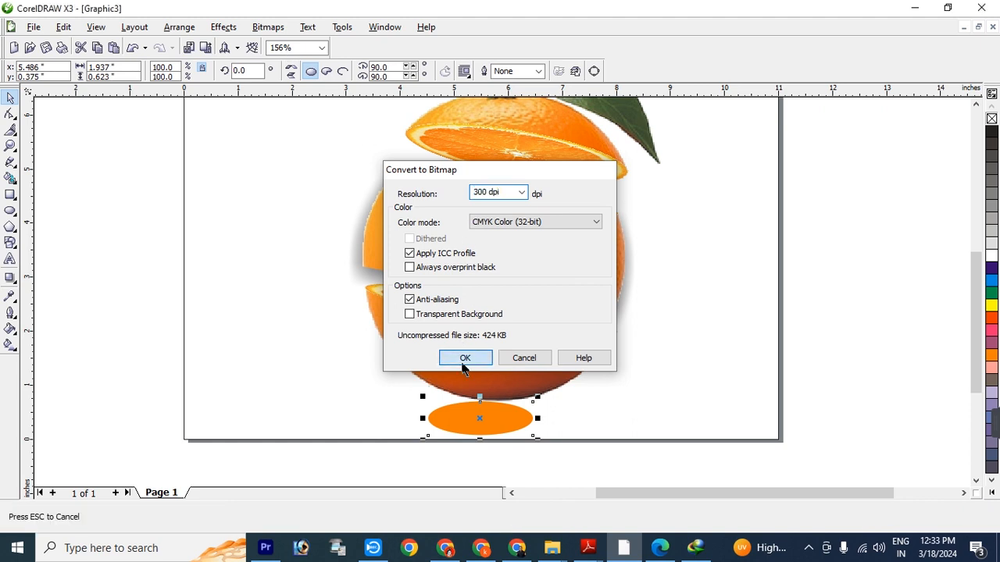
Apply a Gaussian Blur with a radius of 62 pixels to the ellipse bitmap, previewing several radii first.
{"action": "left_click", "coordinate": [283, 28]}
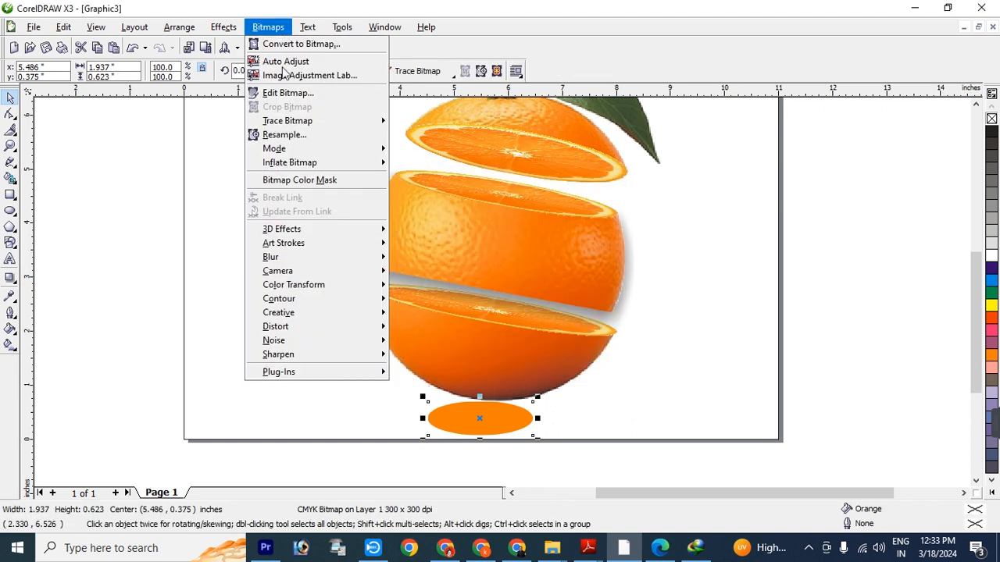
{"action": "mouse_move", "coordinate": [302, 260]}
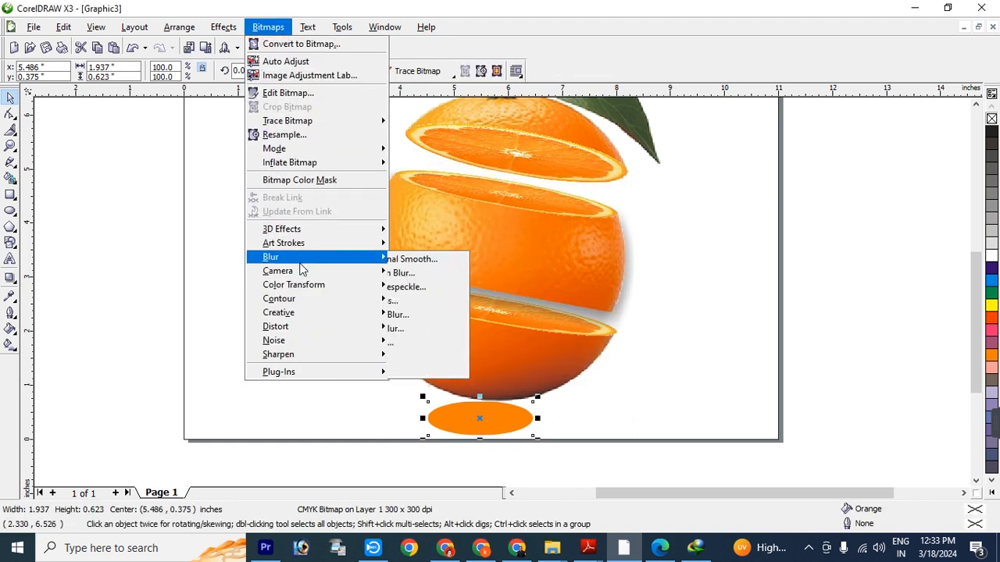
{"action": "left_click", "coordinate": [457, 273]}
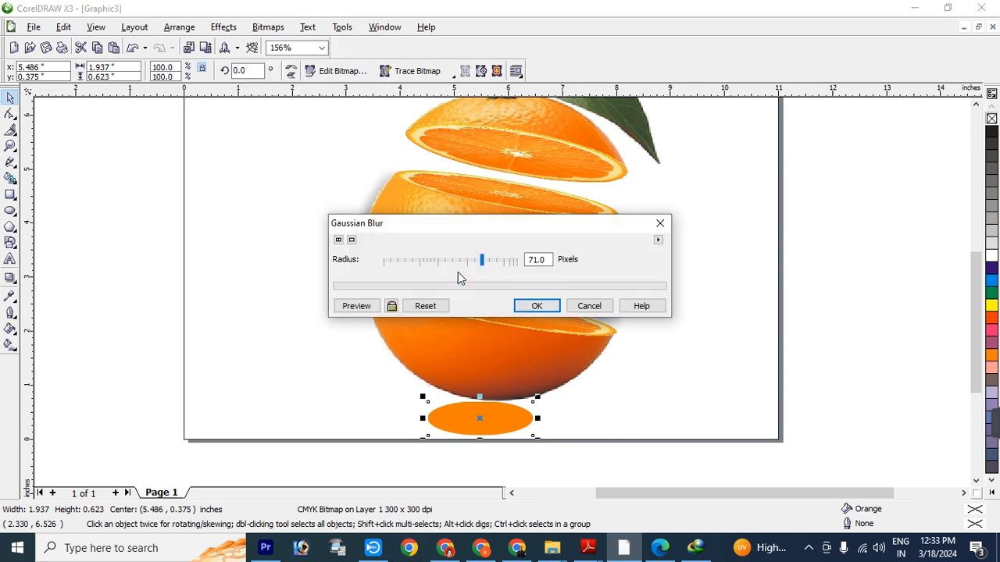
{"action": "left_click", "coordinate": [437, 267]}
{"action": "left_click", "coordinate": [395, 262]}
{"action": "left_click", "coordinate": [366, 307]}
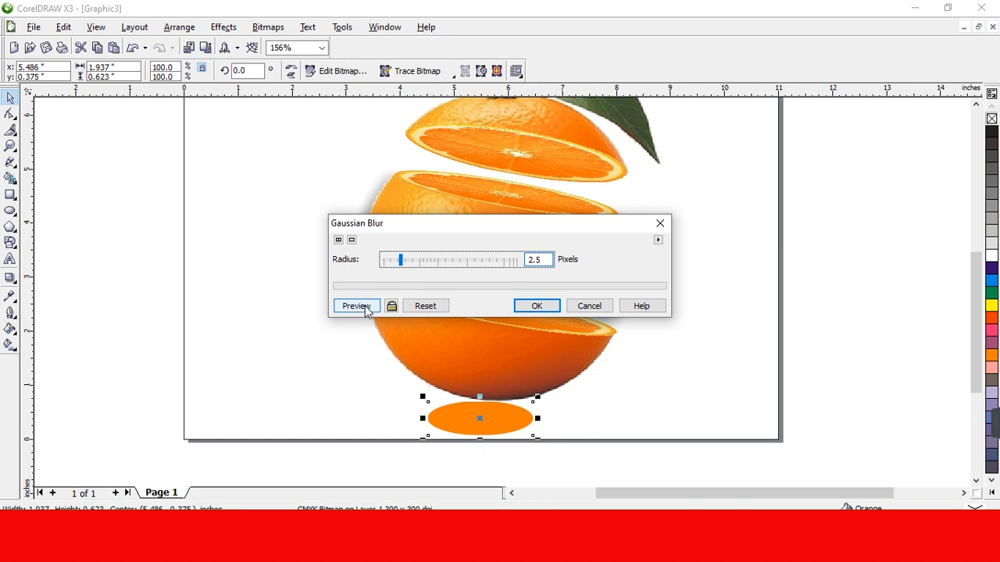
{"action": "left_click", "coordinate": [411, 267]}
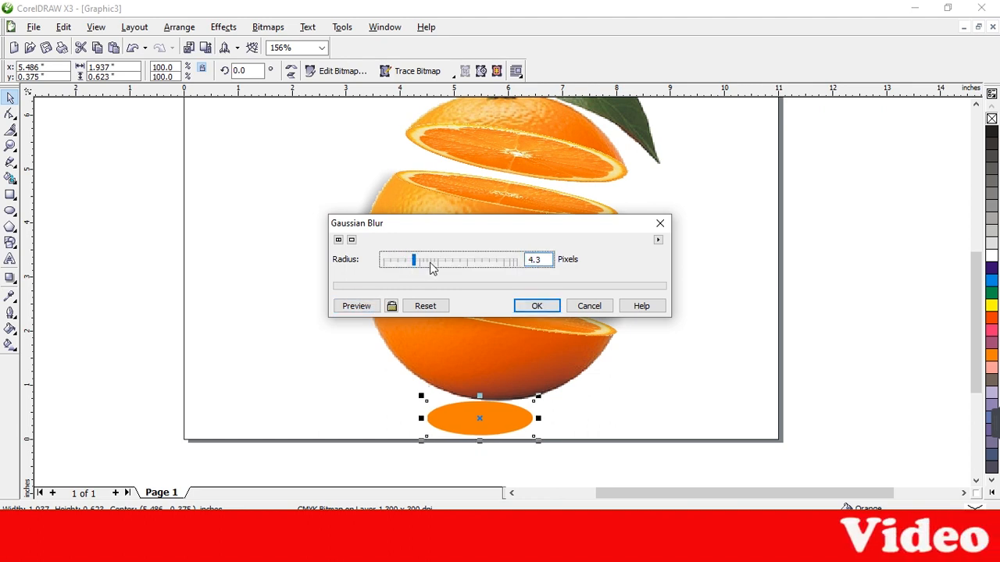
{"action": "left_click", "coordinate": [355, 305]}
{"action": "left_click", "coordinate": [459, 264]}
{"action": "left_click", "coordinate": [460, 264]}
{"action": "left_click", "coordinate": [351, 311]}
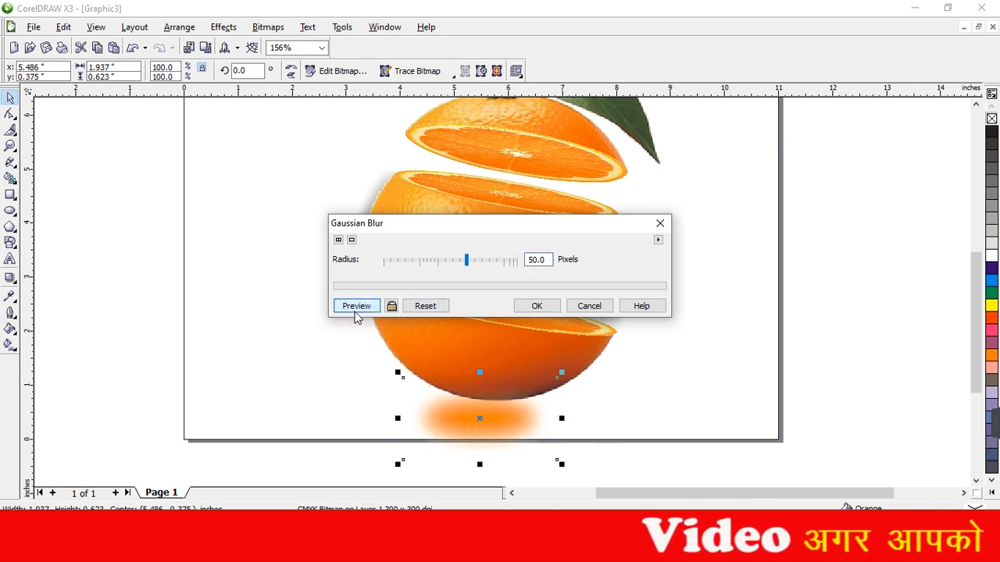
{"action": "left_click_drag", "start_coordinate": [467, 265], "coordinate": [477, 266]}
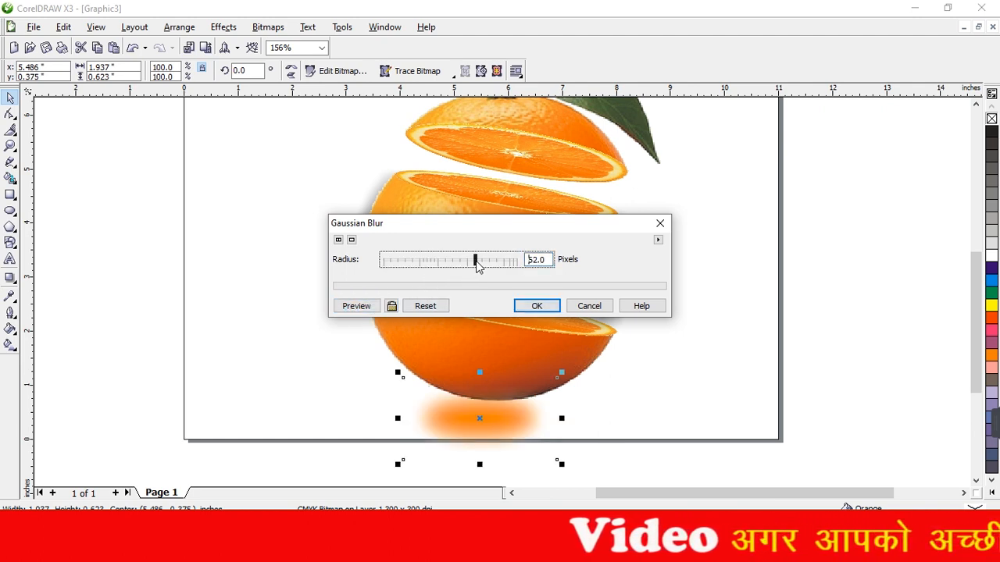
{"action": "left_click", "coordinate": [357, 307]}
{"action": "left_click", "coordinate": [541, 308]}
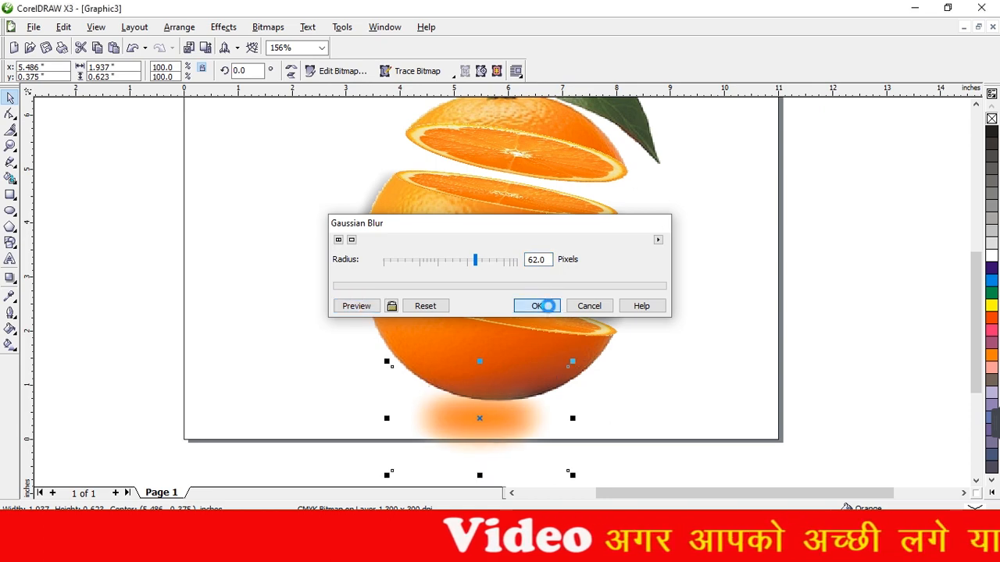
Flatten the blurred ellipse slightly and shift it to sit centred beneath the orange as its ground shadow.
{"action": "left_click_drag", "start_coordinate": [479, 362], "coordinate": [480, 389]}
{"action": "left_click_drag", "start_coordinate": [479, 430], "coordinate": [487, 417]}
{"action": "left_click", "coordinate": [639, 405]}
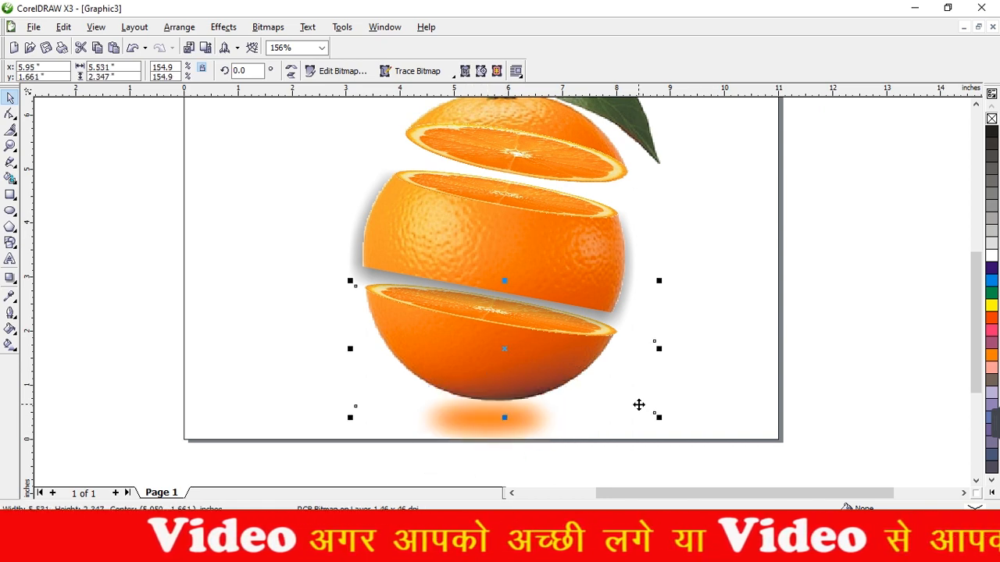
{"action": "scroll", "coordinate": [639, 405], "scroll_direction": "down", "scroll_amount": 1}
{"action": "left_click", "coordinate": [753, 390]}
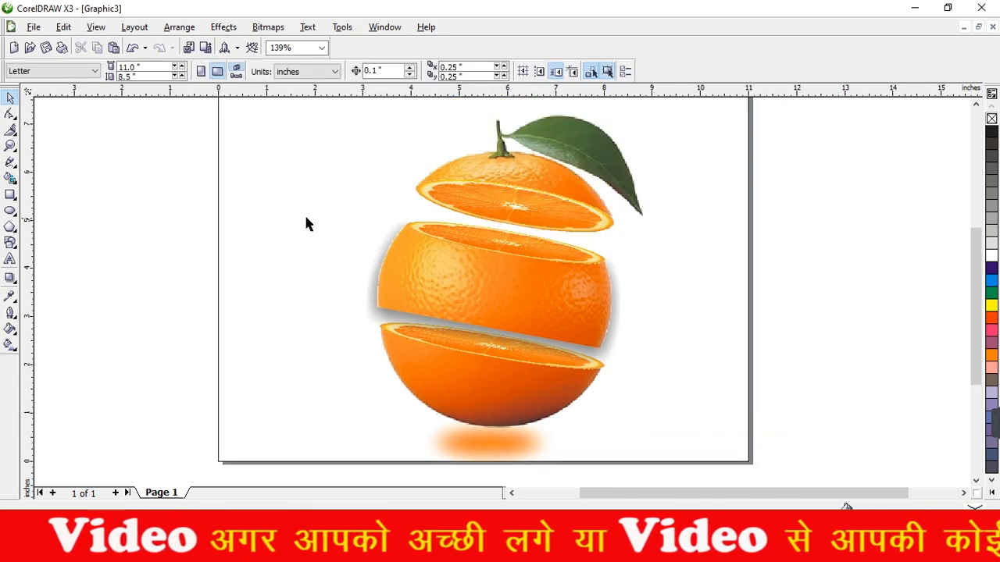
Add a page-sized 11 by 8.5 inch rectangle as the background, trying dark greys before filling it with black.
{"action": "double_click", "coordinate": [10, 194]}
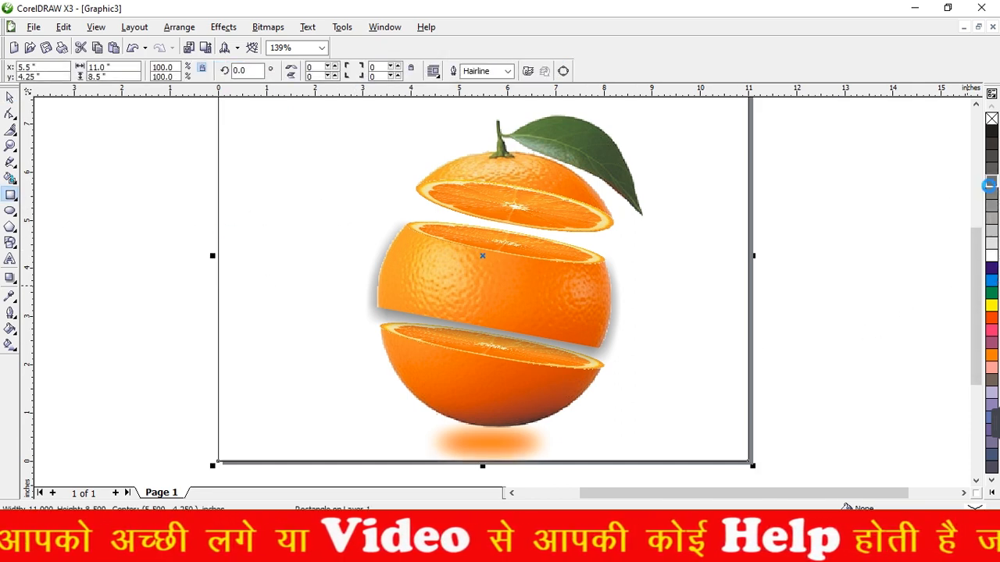
{"action": "left_click", "coordinate": [990, 192]}
{"action": "left_click", "coordinate": [992, 155]}
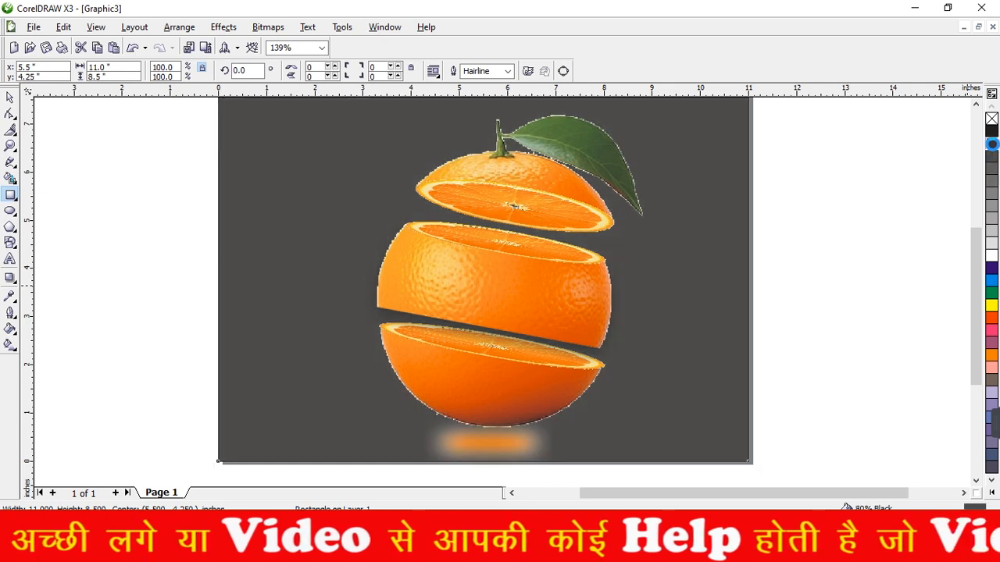
{"action": "left_click", "coordinate": [992, 144]}
{"action": "left_click", "coordinate": [992, 130]}
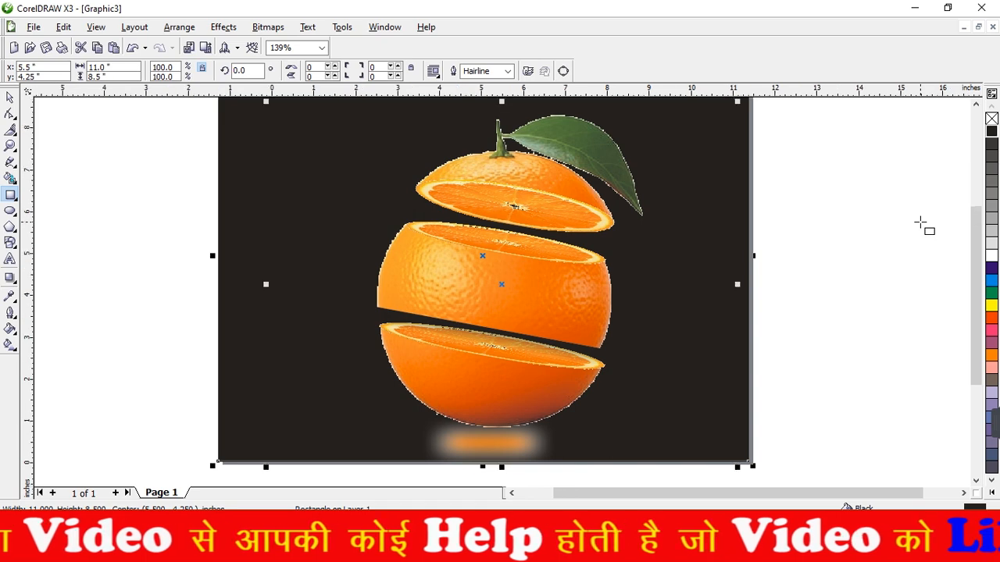
{"action": "key", "text": "F4"}
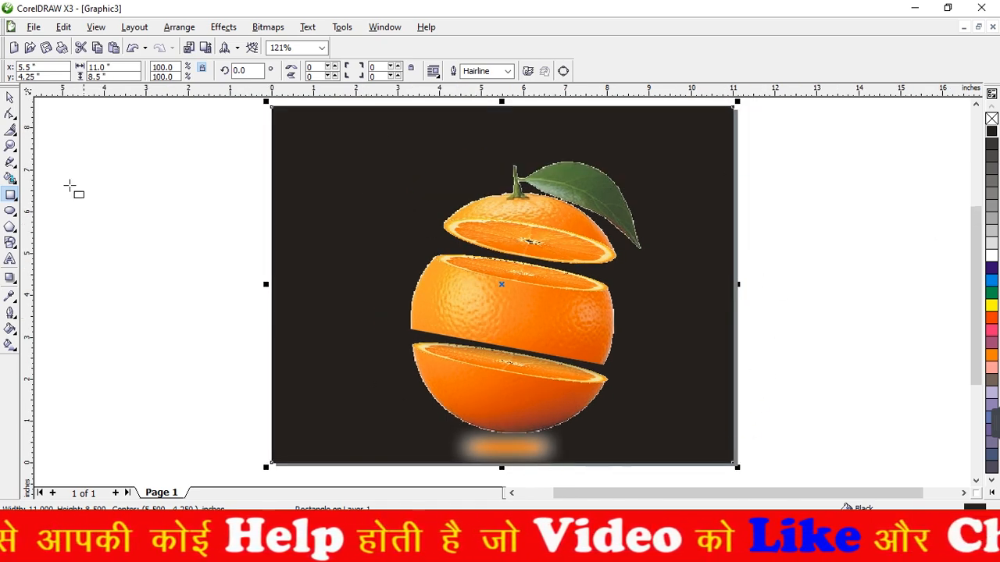
{"action": "left_click", "coordinate": [10, 97]}
{"action": "left_click", "coordinate": [118, 202]}
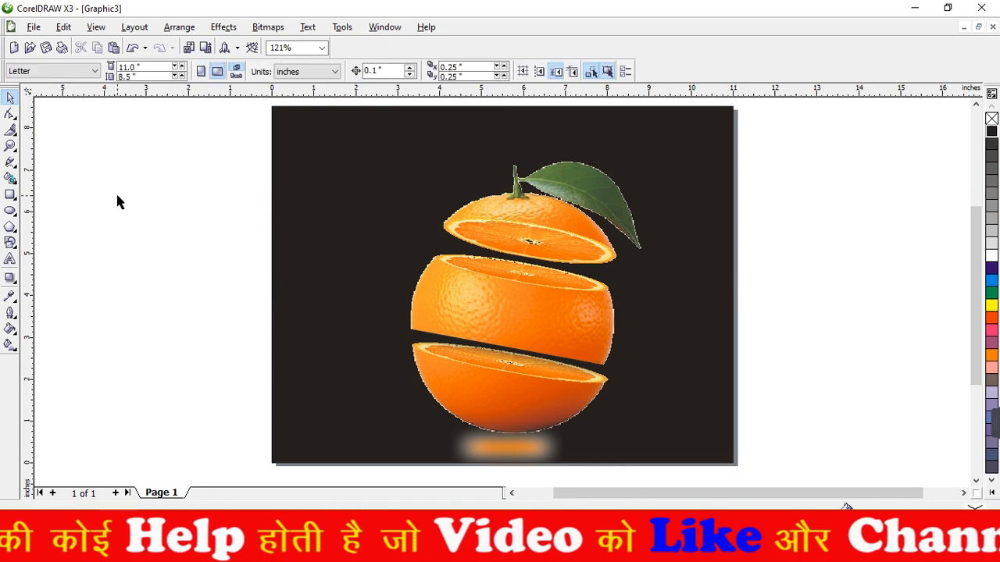